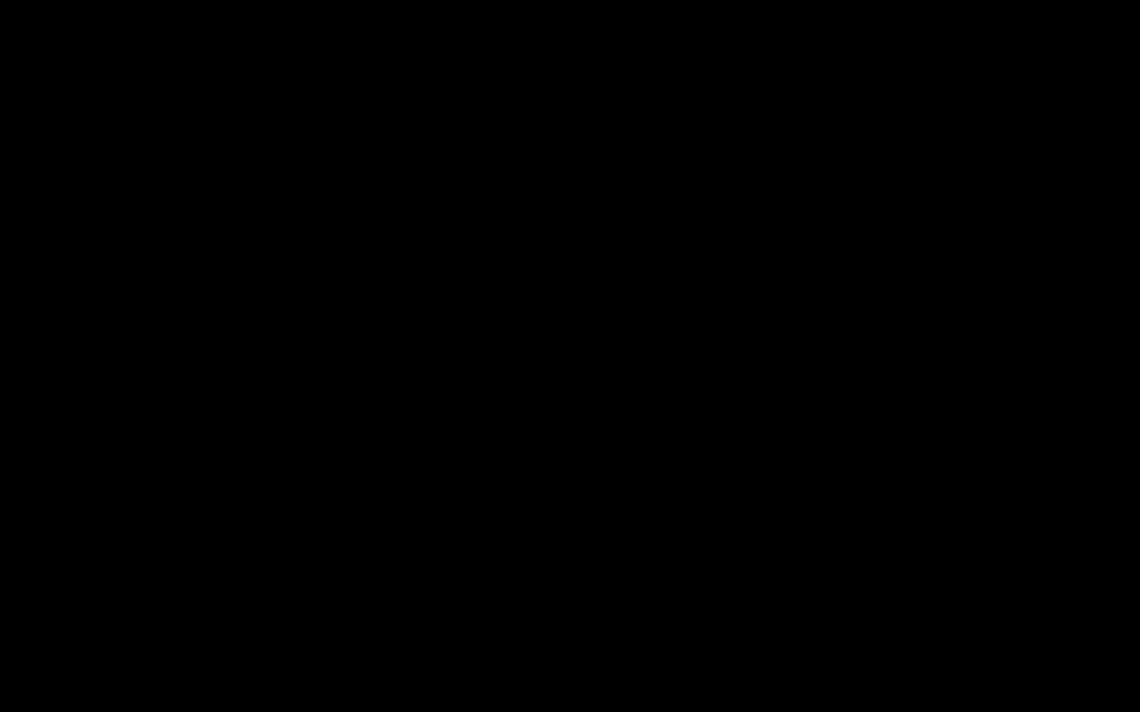
Step: Outline a fragment of the pink stripes right of the bust with the Polygonal Lasso
key("F7")
key("l")
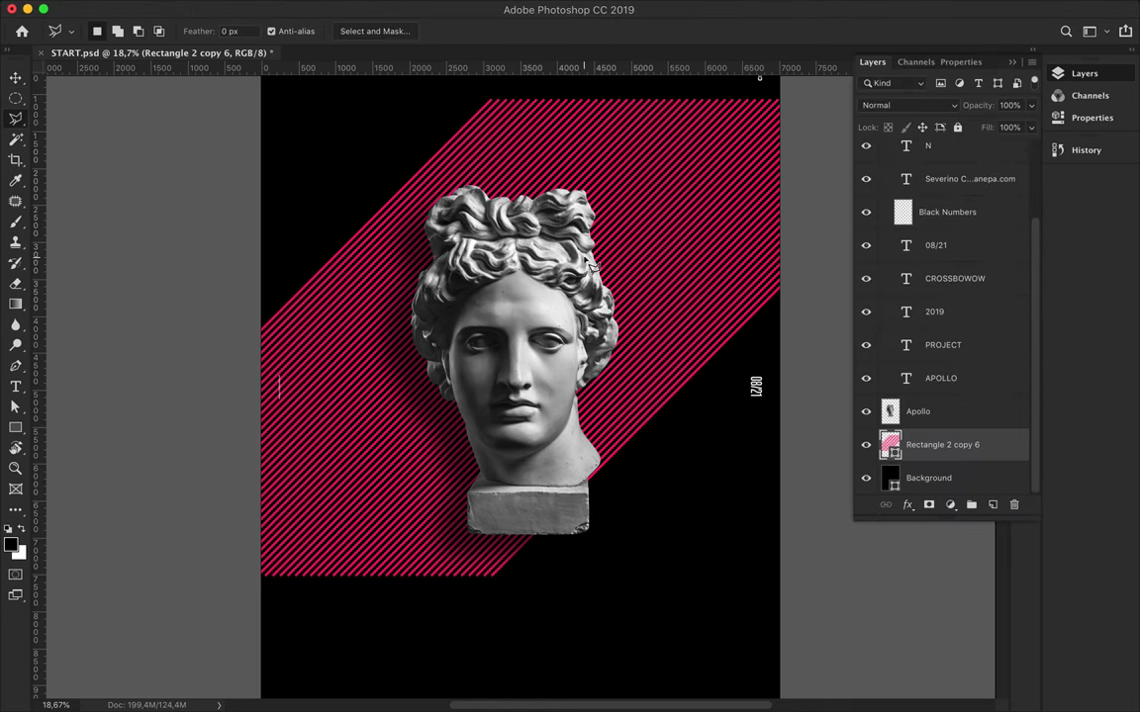
left_click(658, 132)
left_click(663, 343)
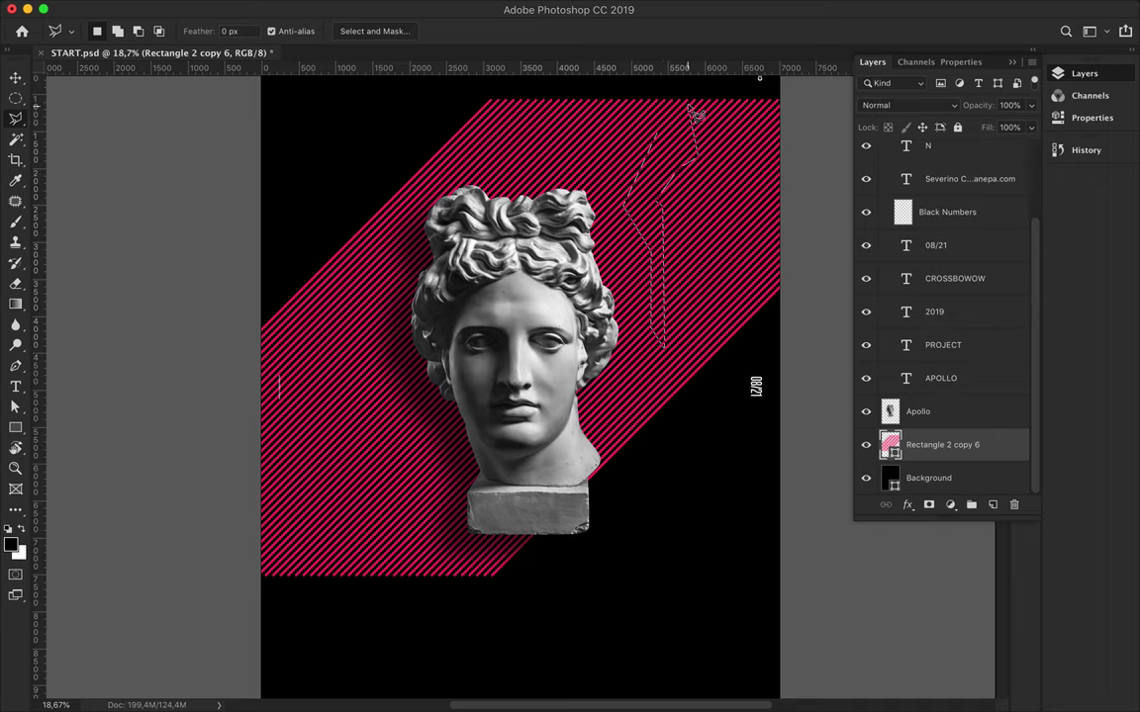
left_click(666, 142)
Step: Copy the first striped fragment onto its own layer, toggling the full band's visibility
key("ctrl+j")
right_click(936, 444)
left_click(831, 323)
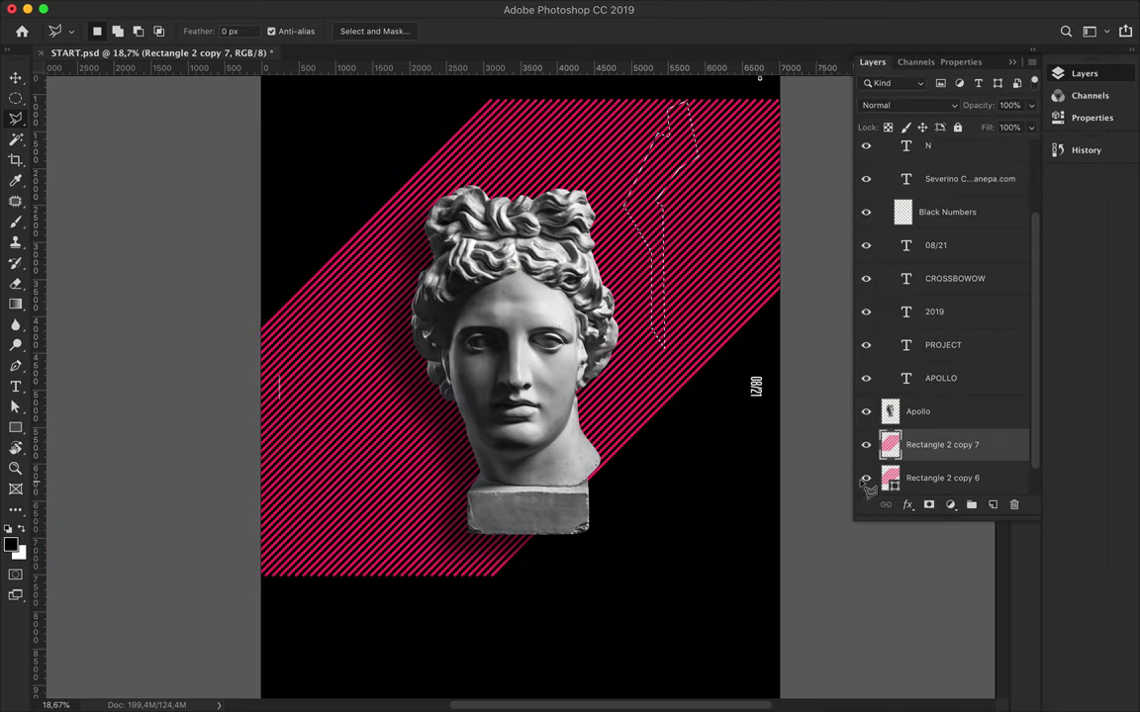
left_click(866, 444)
key("ctrl+j")
key("v")
scroll(661, 329, "down", 1)
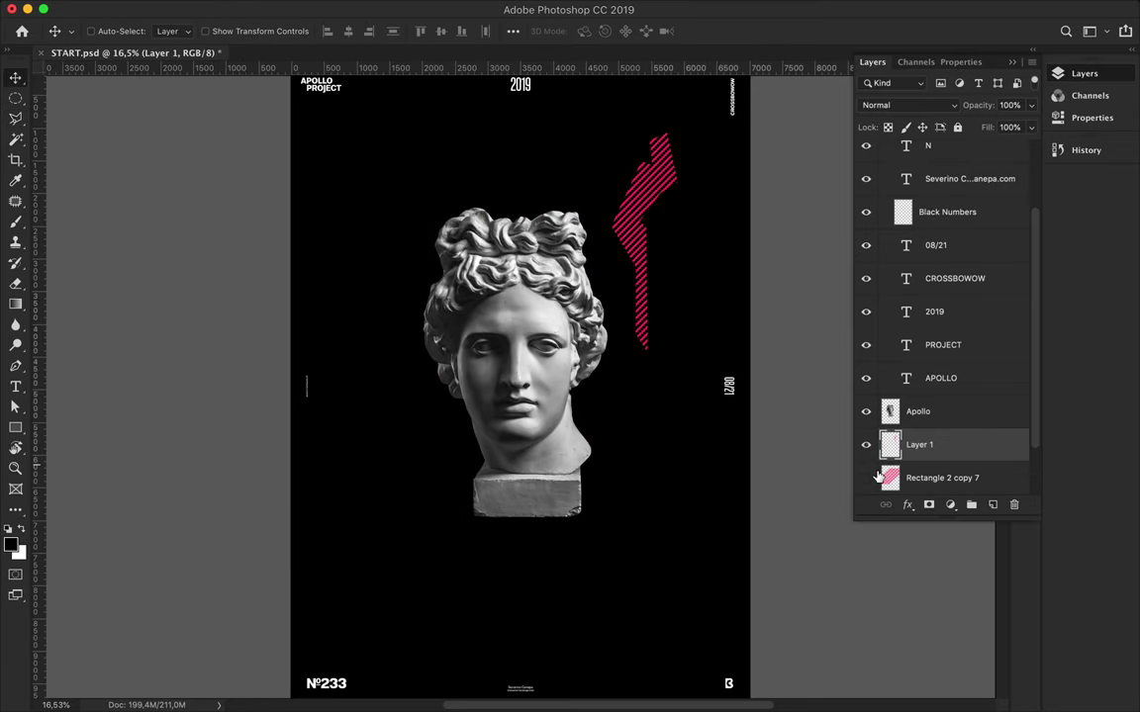
left_click(867, 478)
Step: Outline a second striped fragment at the lower left with the Polygonal Lasso
key("p")
key("l")
left_click(345, 539)
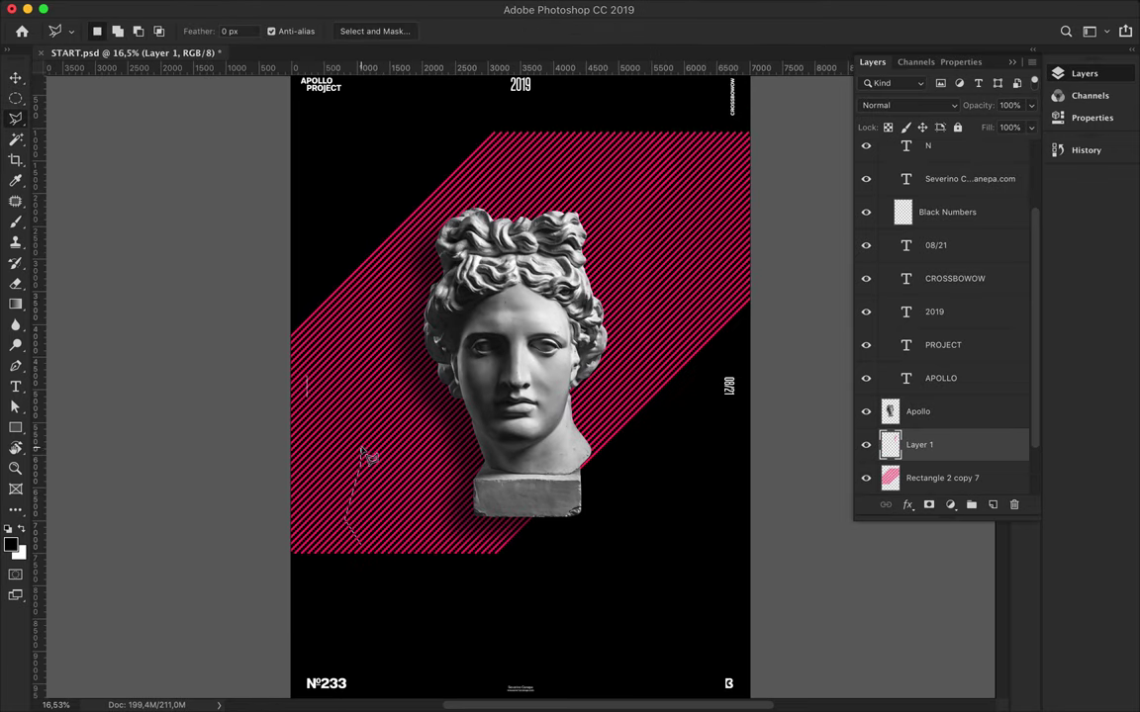
left_click(367, 375)
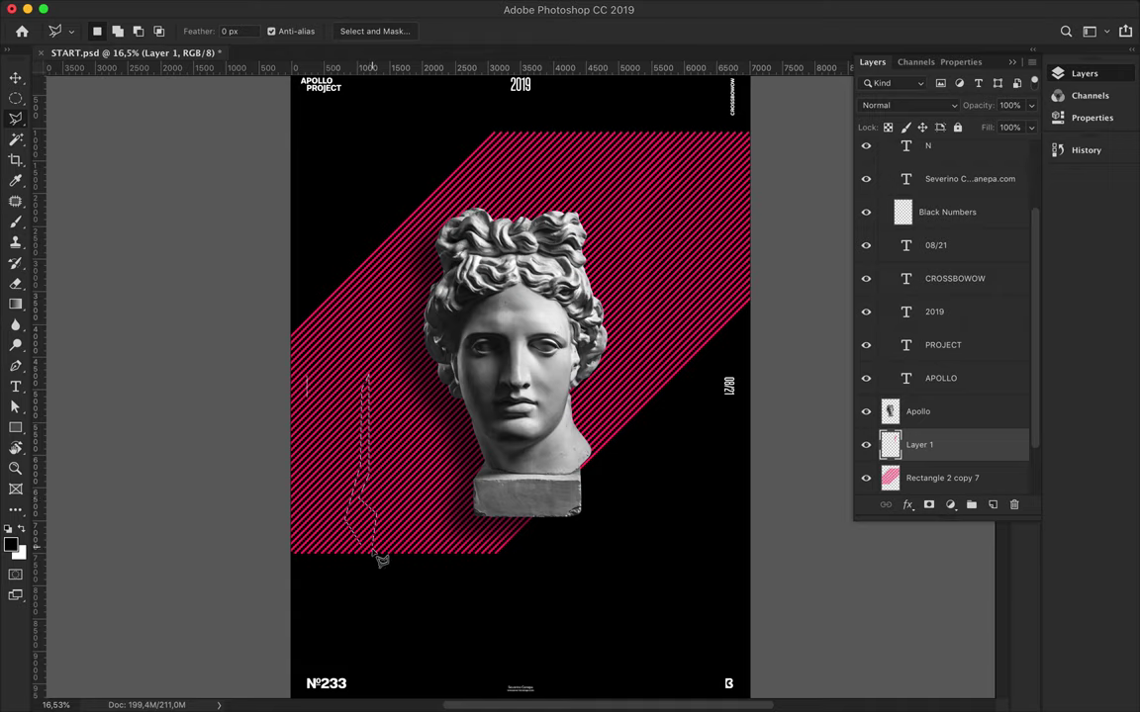
key("ctrl+j")
key("Return")
Step: Copy the second fragment from the striped band layer and hide the full band
left_click(942, 478)
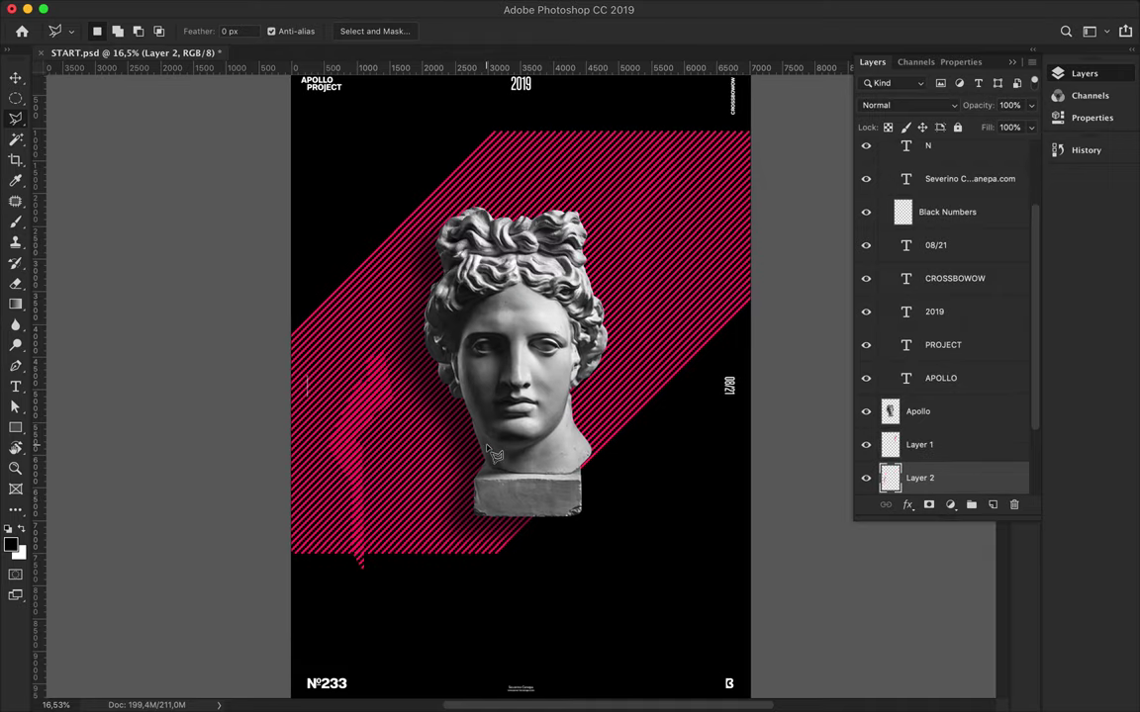
key("ctrl+j")
key("v")
left_click(867, 411)
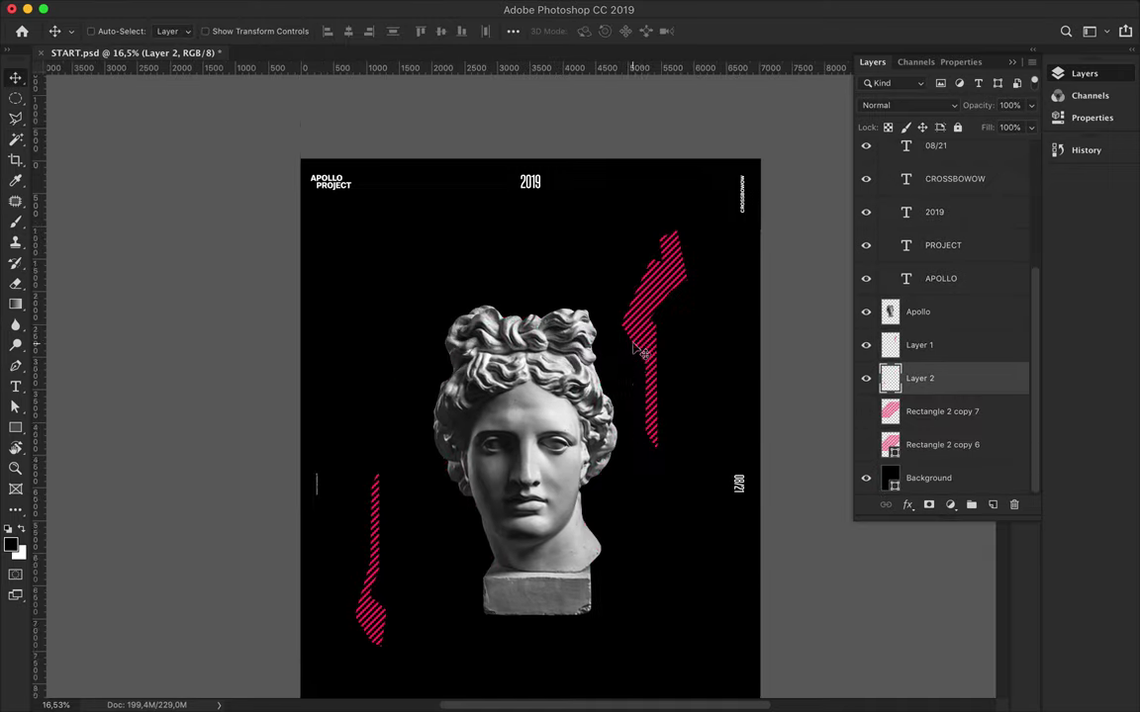
Step: Set the Pen tool to draw shapes with a gradient fill
key("p")
left_click(176, 30)
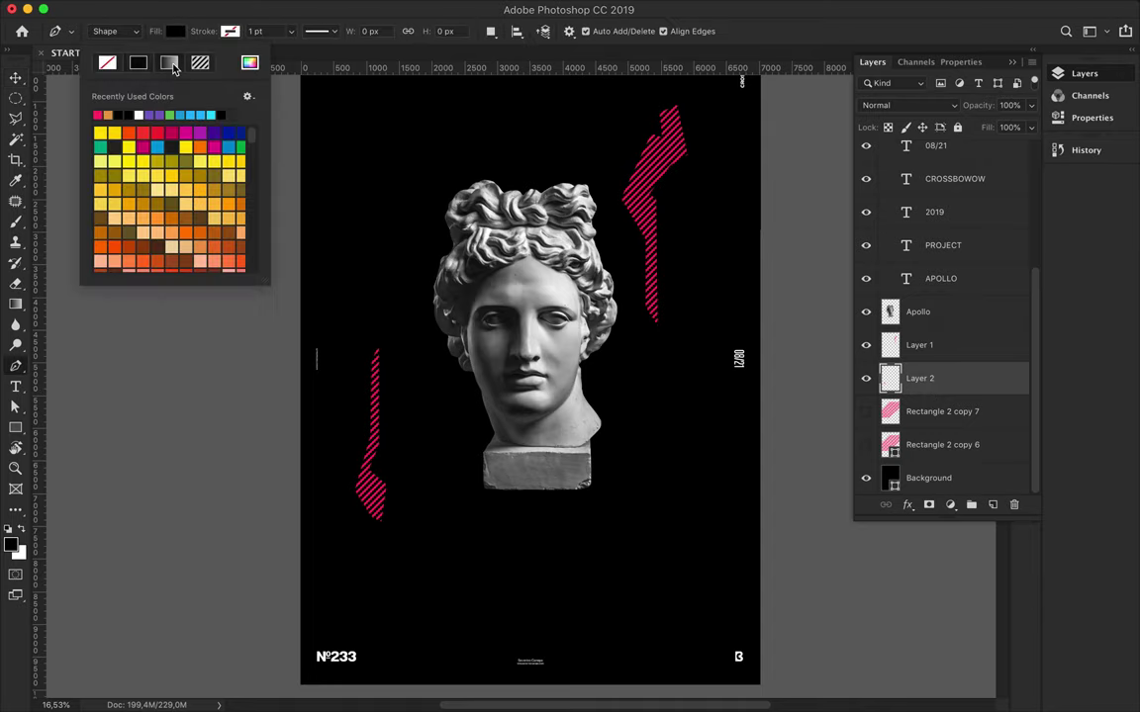
left_click(170, 63)
scroll(504, 240, "down", 10)
scroll(505, 240, "up", 10)
Step: Draw the first grey angular shape below the bust's right side, reaching up beside it
left_click(595, 482)
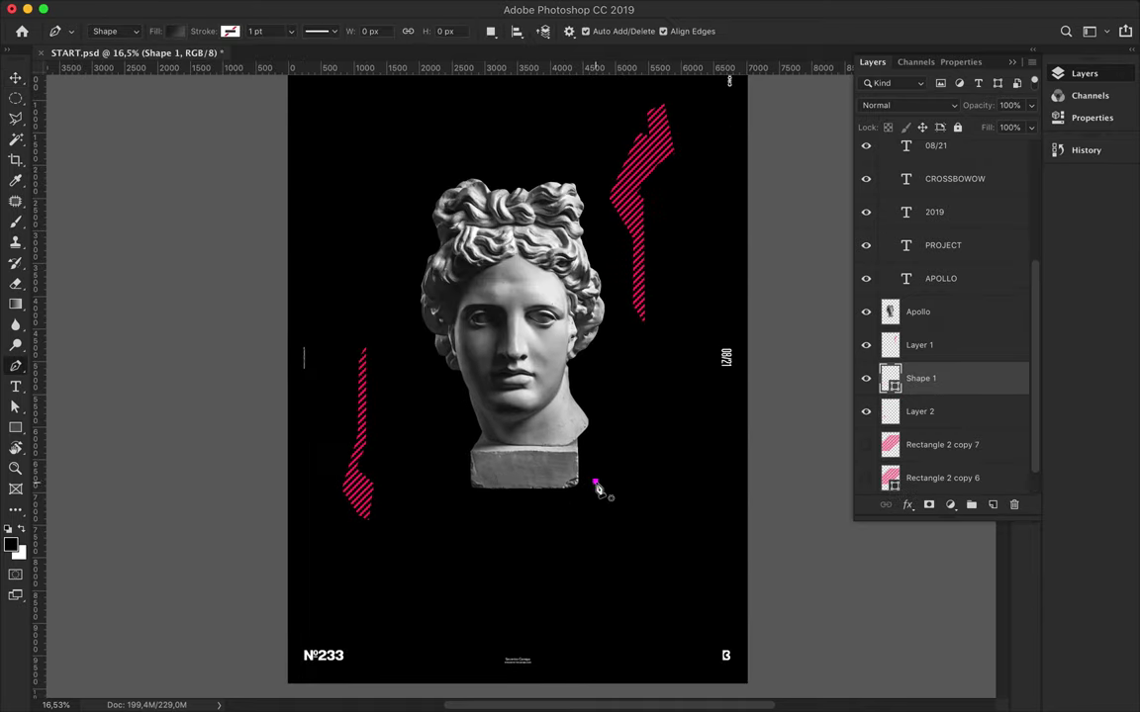
left_click(567, 531)
left_click(532, 545)
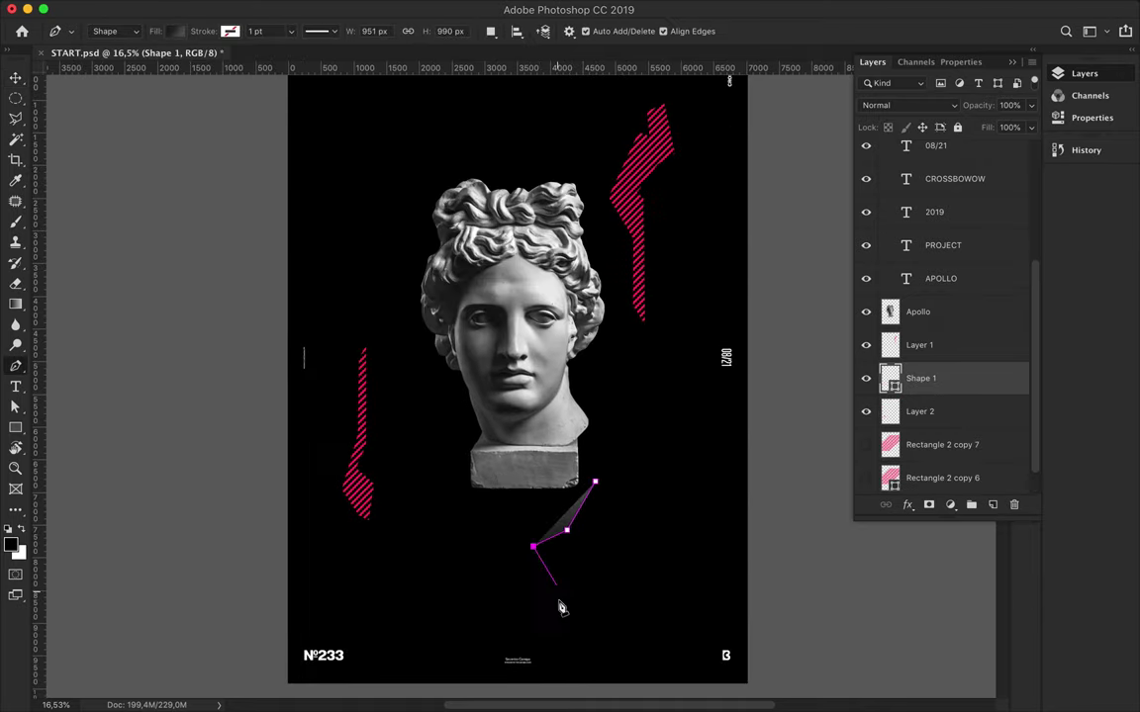
left_click(559, 600)
left_click(605, 625)
left_click(587, 572)
left_click(633, 511)
left_click(617, 362)
left_click(602, 389)
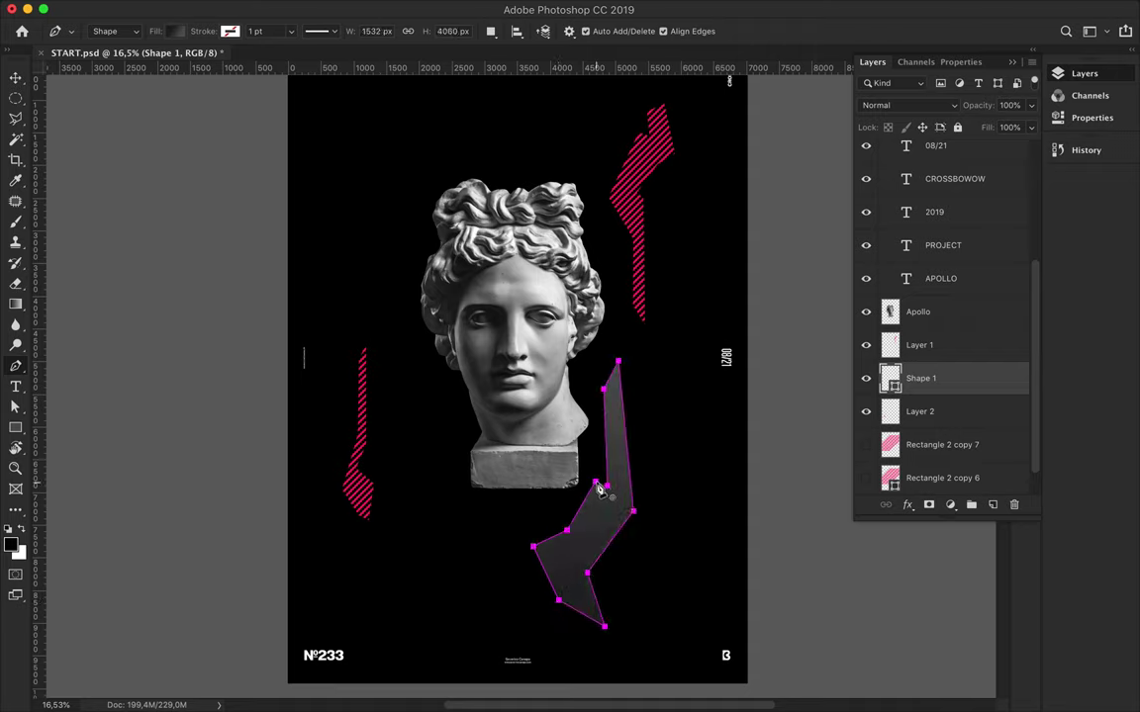
left_click(425, 512)
Step: Draw the second grey angular shape left of the bust
left_click(395, 480)
left_click(413, 419)
left_click(403, 323)
left_click(413, 377)
left_click(443, 401)
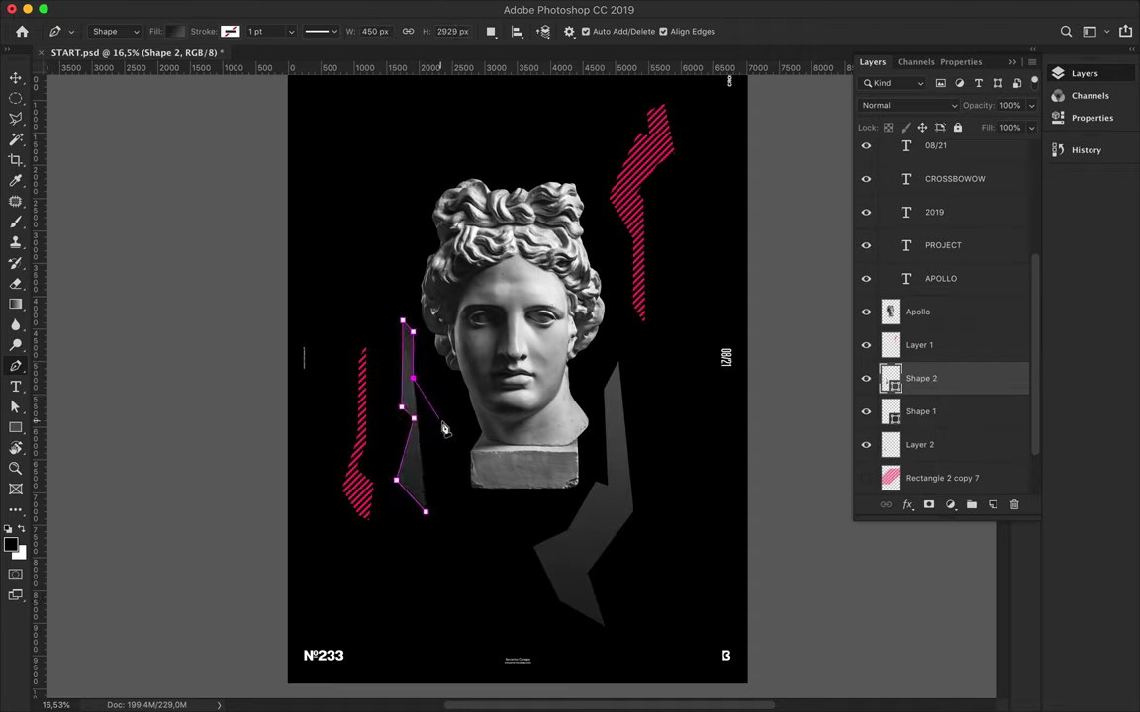
left_click(431, 476)
left_click(453, 475)
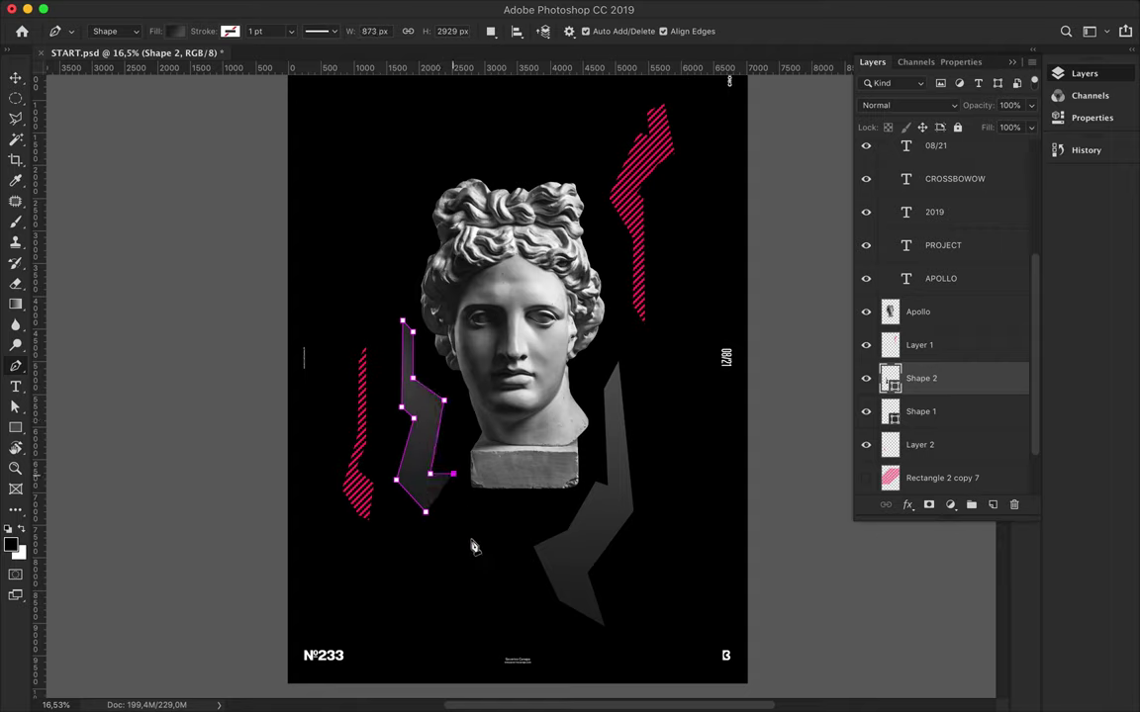
left_click(477, 578)
left_click(444, 566)
left_click(425, 512)
Step: Reshape the second shape by shifting two of its corners right with Direct Selection
key("a")
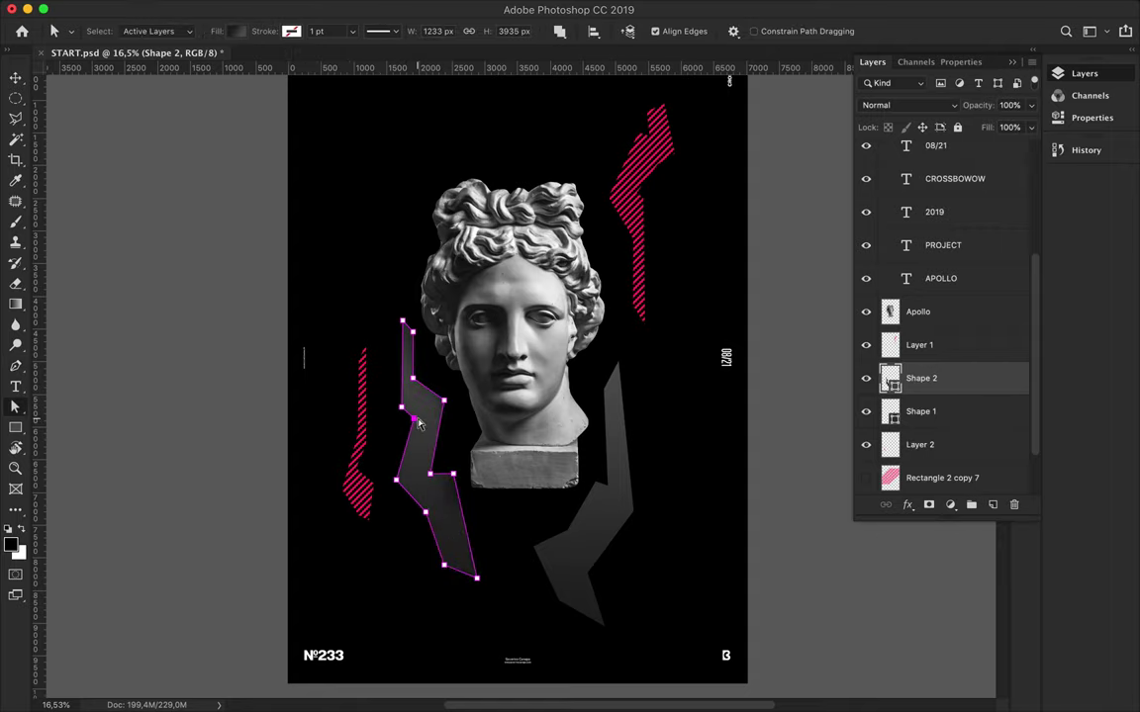
left_click_drag(414, 421, 432, 421)
left_click_drag(395, 480, 421, 488)
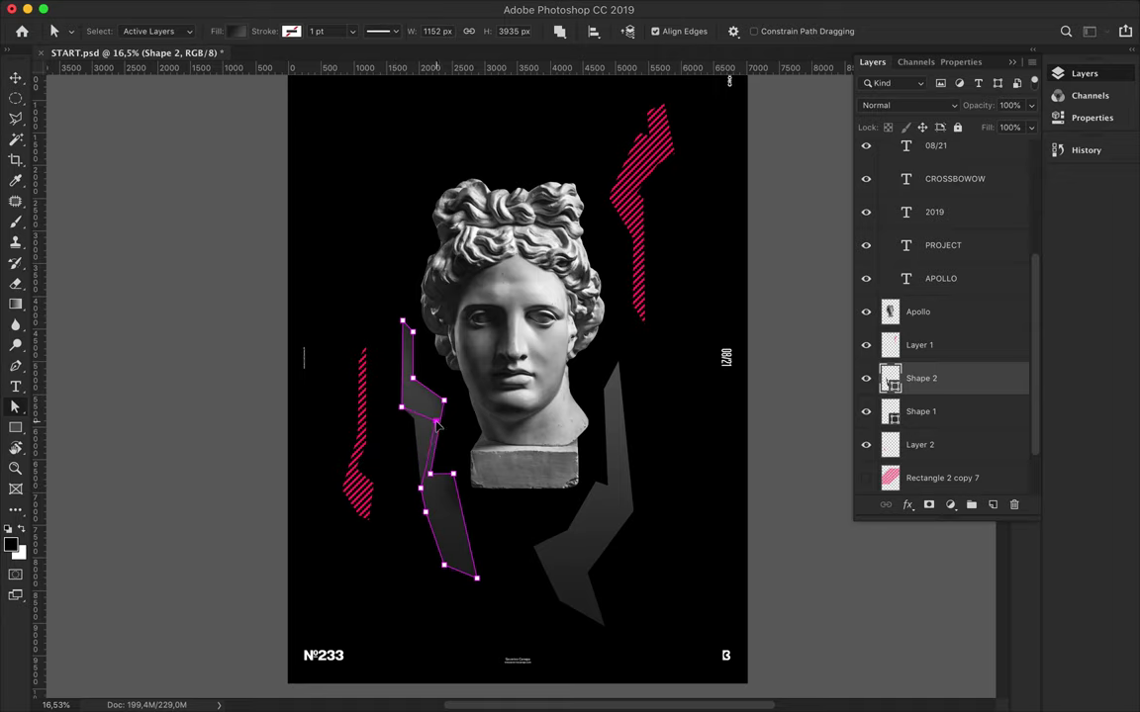
left_click(435, 550)
scroll(455, 475, "up", 3)
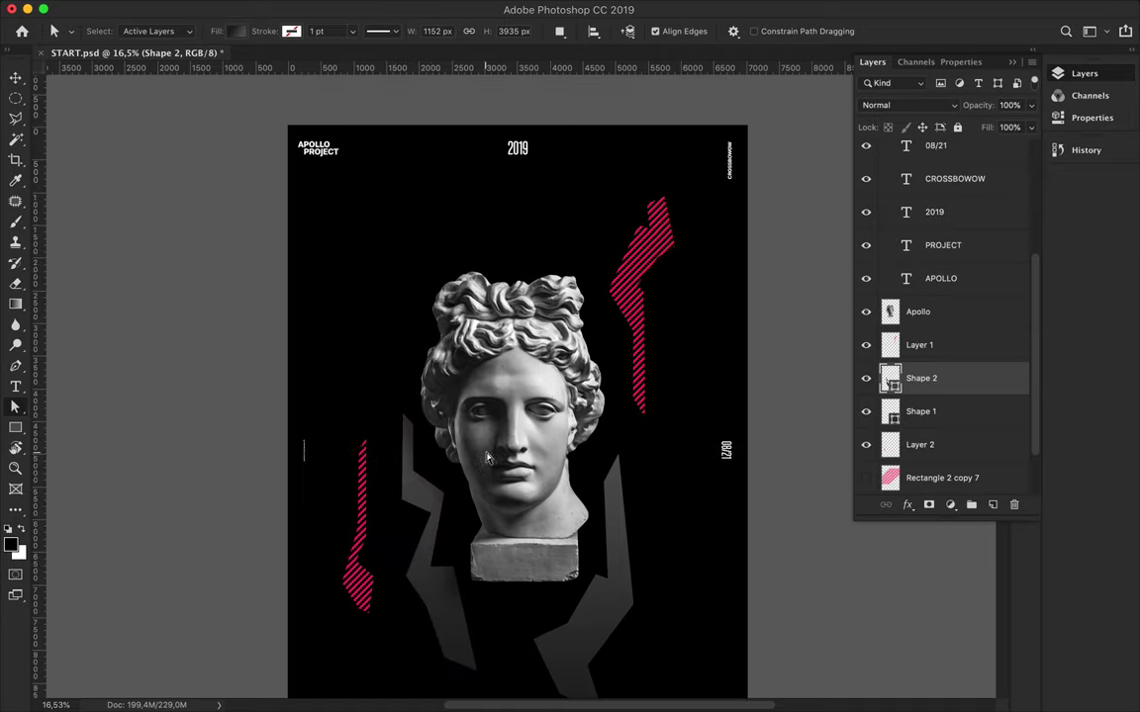
key("v")
key("p")
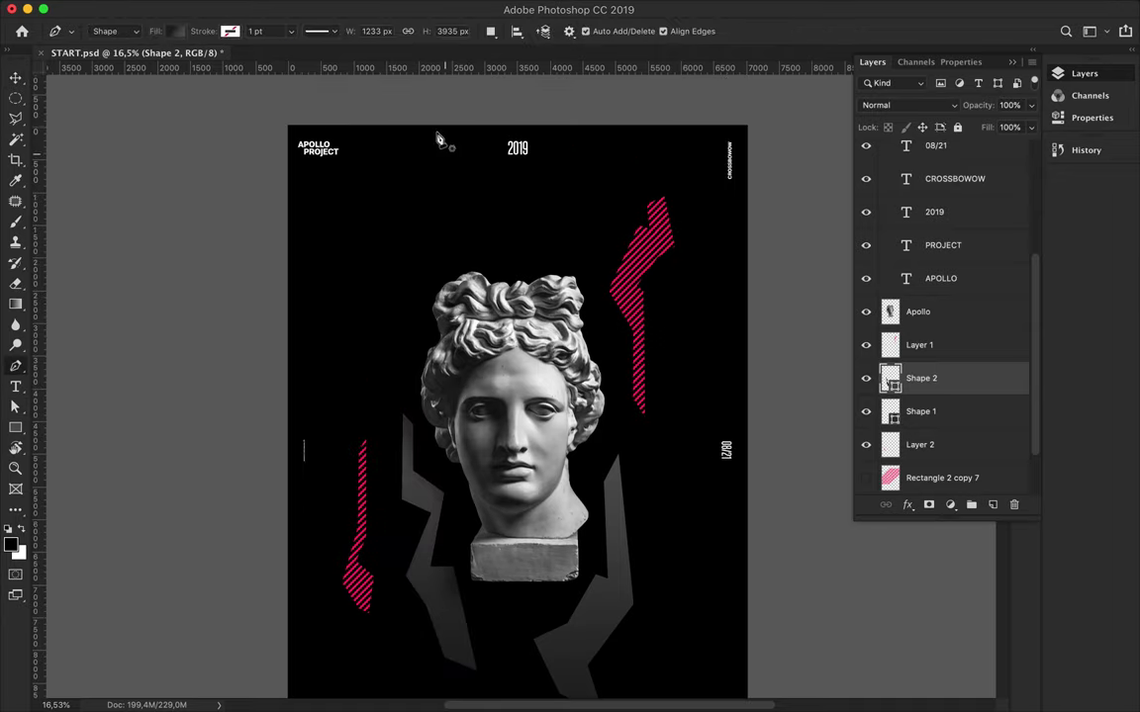
scroll(467, 277, "down", 4)
Step: Draw Shape 3, a thin grey sliver right of the bust
scroll(641, 425, "up", 1)
left_click(678, 313)
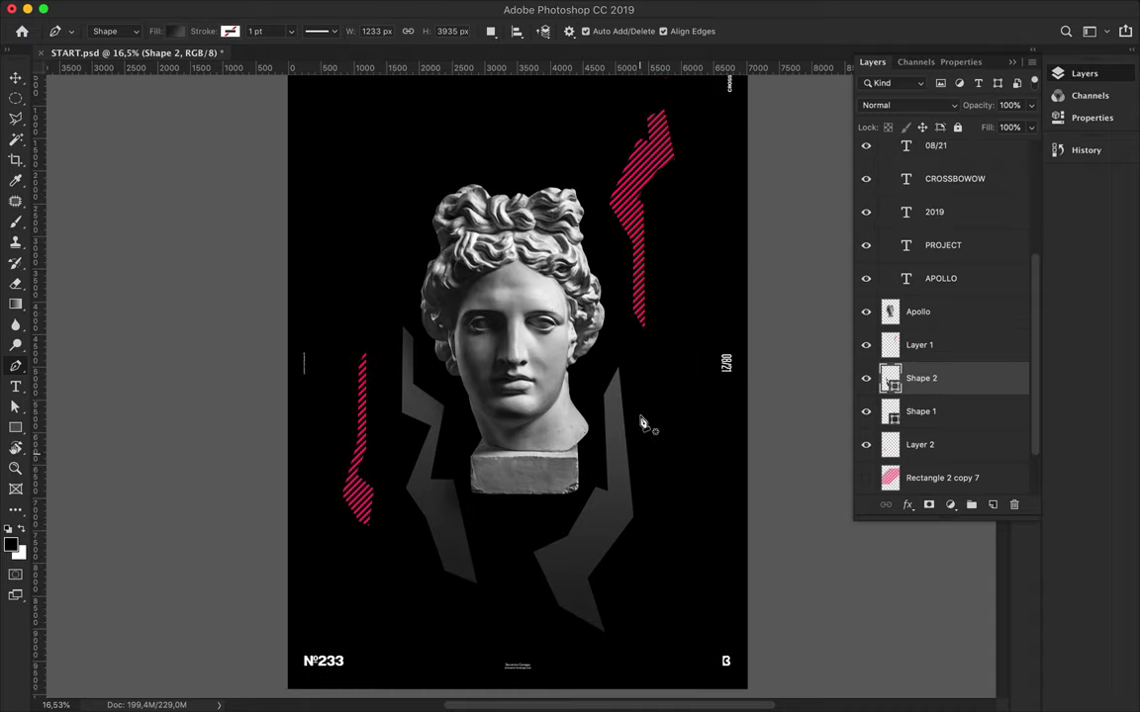
left_click(667, 337)
left_click(676, 407)
left_click(660, 473)
left_click(667, 473)
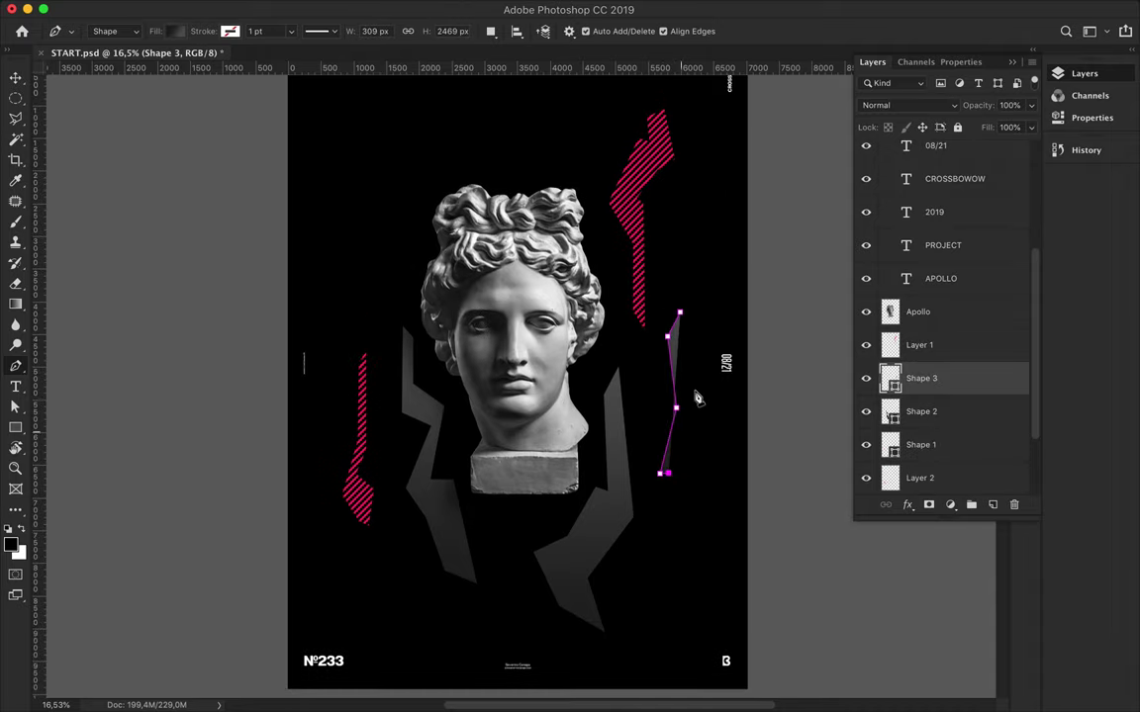
left_click(693, 390)
left_click(690, 286)
left_click(679, 266)
left_click(681, 307)
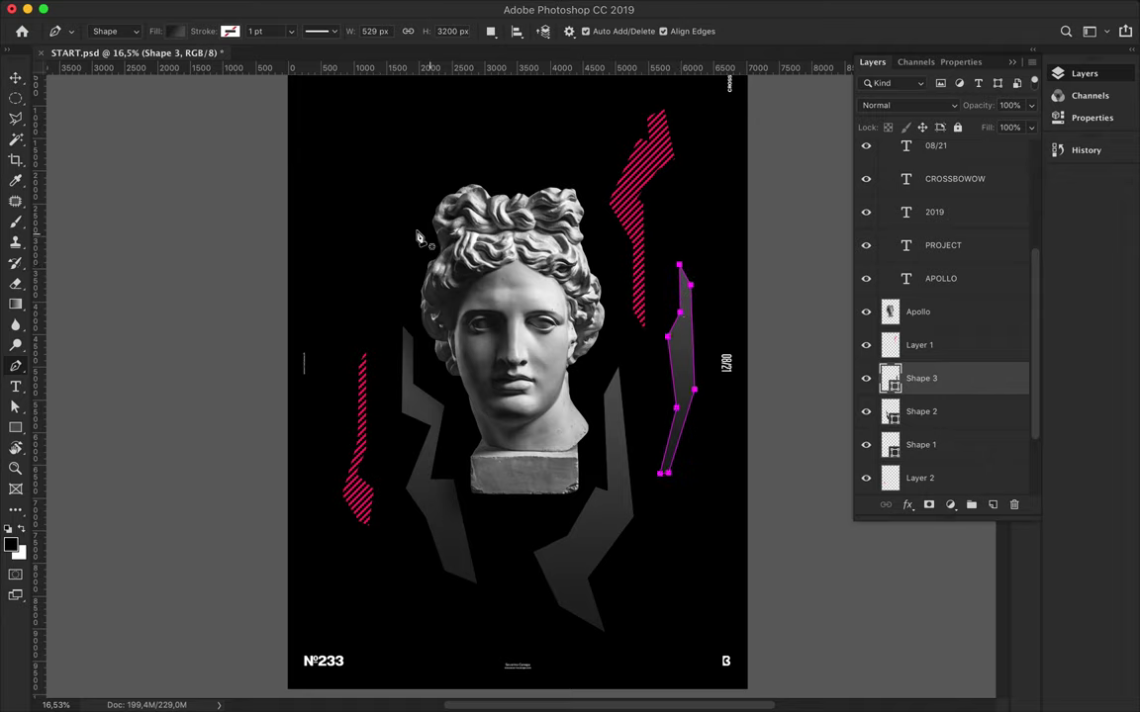
Step: Begin the large Shape 4 zigzag at lower left, extending it across the bust to the upper right
scroll(515, 366, "up", 1)
scroll(369, 423, "down", 4)
left_click(381, 427)
left_click(329, 368)
left_click(319, 332)
left_click(397, 366)
left_click(385, 293)
left_click(424, 280)
left_click(495, 328)
left_click(593, 211)
left_click(630, 204)
left_click(615, 249)
Step: Complete the zigzag's right side and close it back at the lower left
left_click(707, 236)
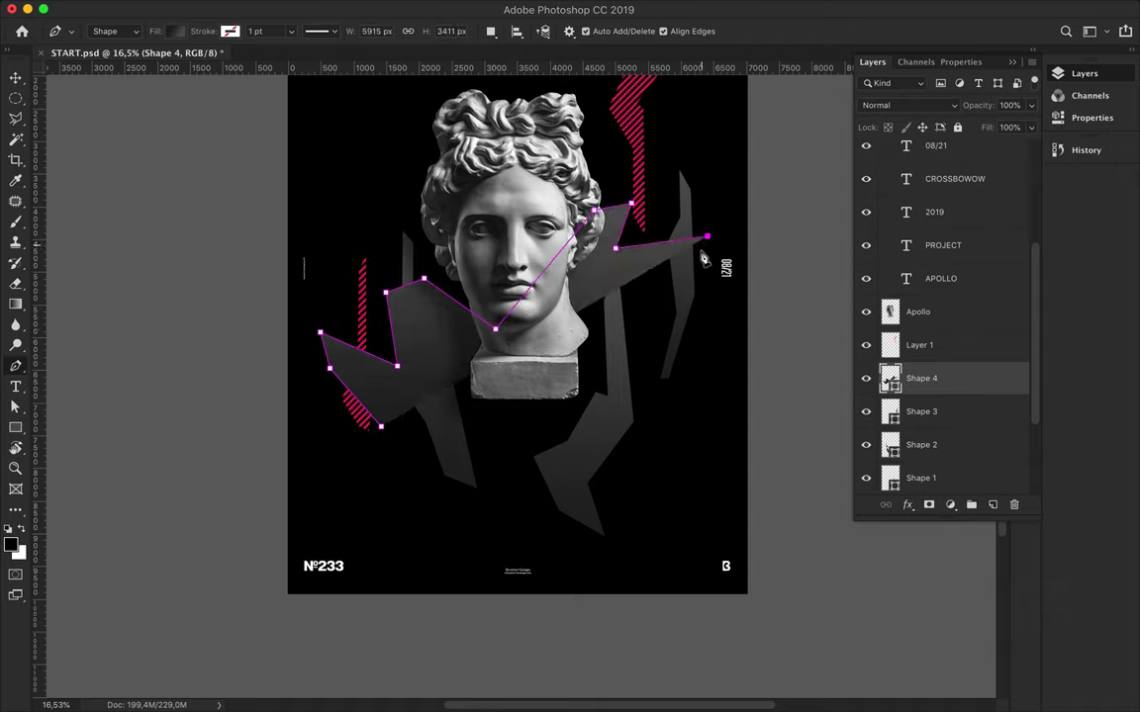
left_click(580, 270)
left_click(525, 435)
left_click(503, 419)
left_click(493, 346)
left_click(462, 330)
left_click(426, 404)
left_click(381, 390)
left_click(394, 428)
Step: Move Shape 4 to just above Background in the Layers panel
key("v")
left_click_drag(921, 378, 945, 473)
left_click(448, 415)
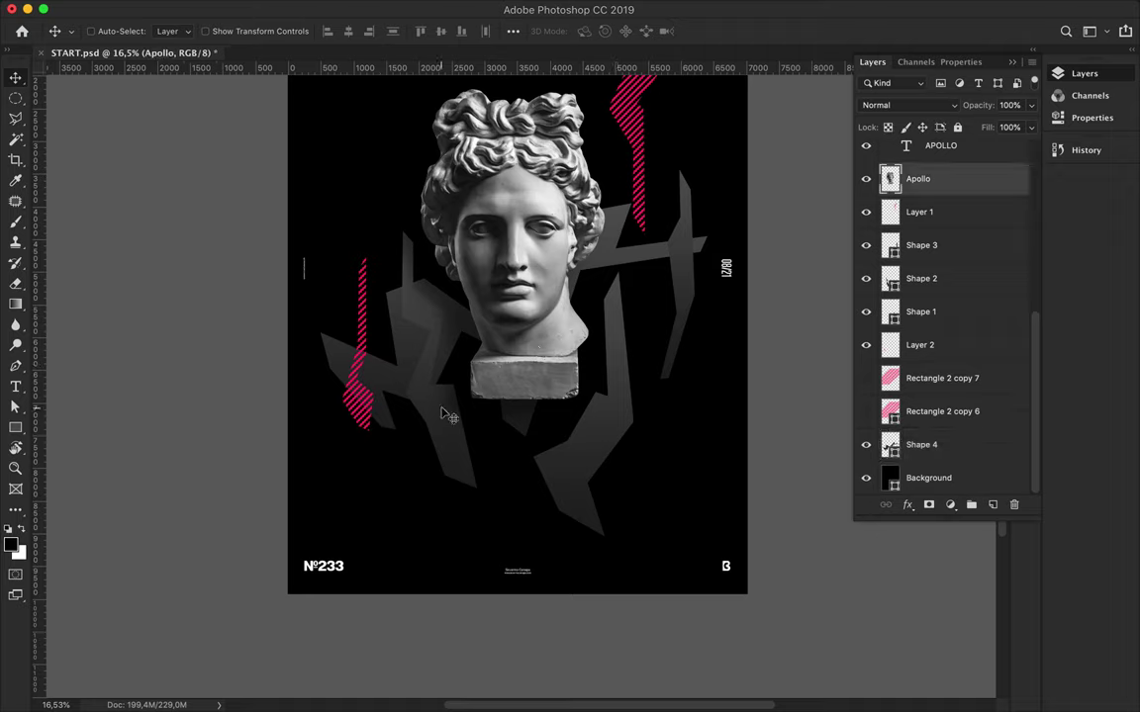
Step: Create a new shadow layer above Shape 2, using Shape 2's outline as a selection
left_click(921, 278)
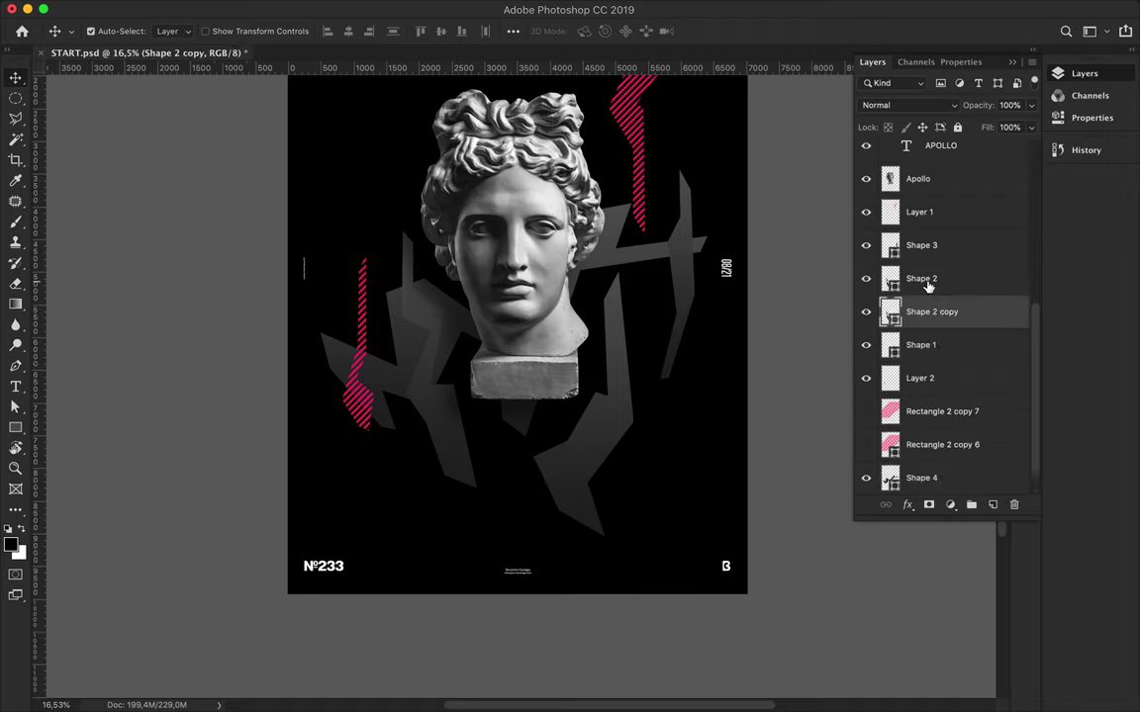
key("ctrl+shift+alt+n")
left_click(898, 320, "ctrl")
key("b")
left_click(629, 300)
key("Return")
left_click(920, 285)
key("v")
key("ctrl+d")
Step: Apply a Gaussian Blur of 117,8 to the shadow layer
left_click(396, 8)
mouse_move(395, 197)
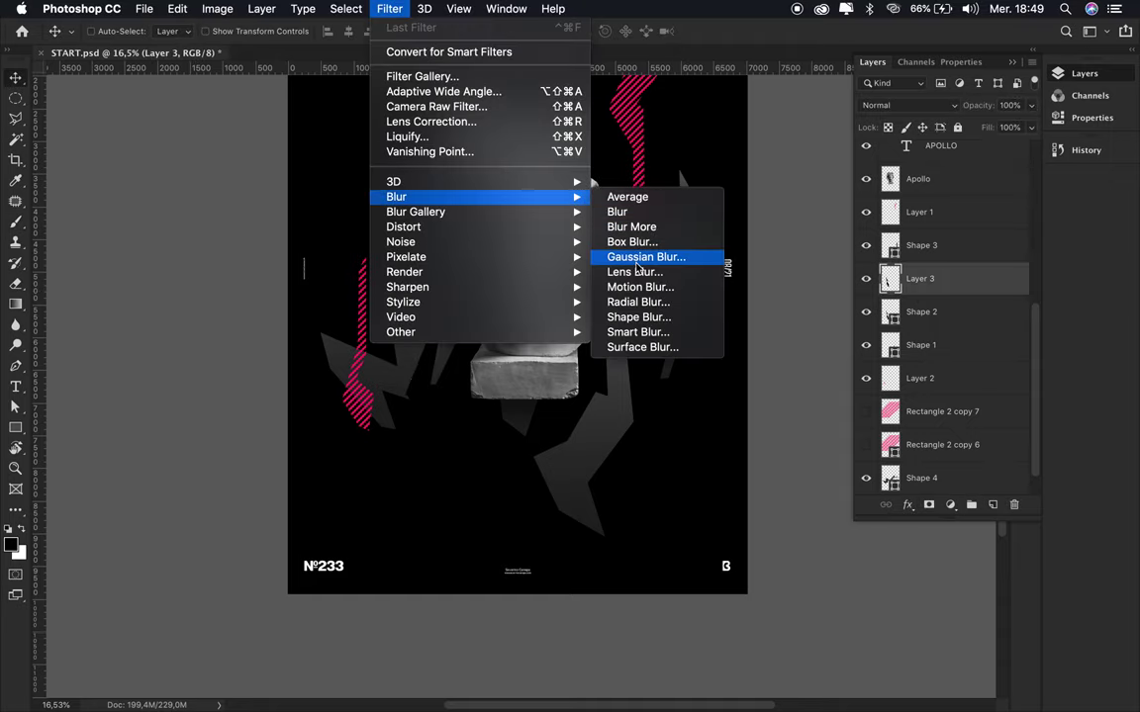
left_click(643, 258)
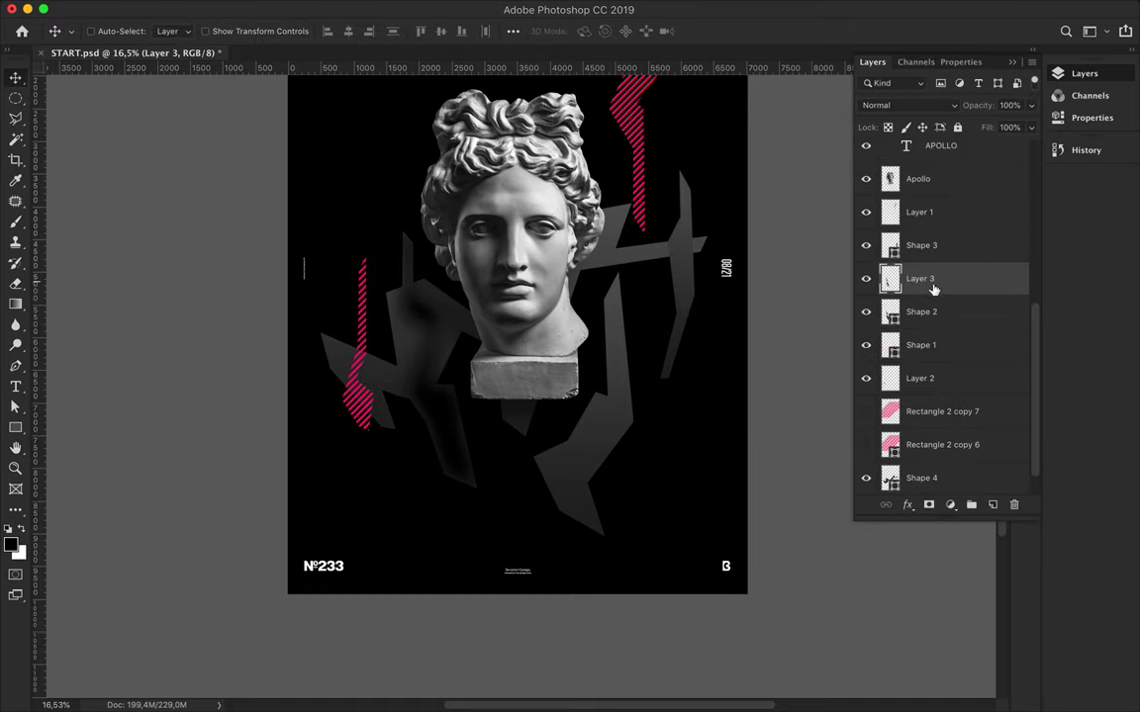
left_click(334, 360)
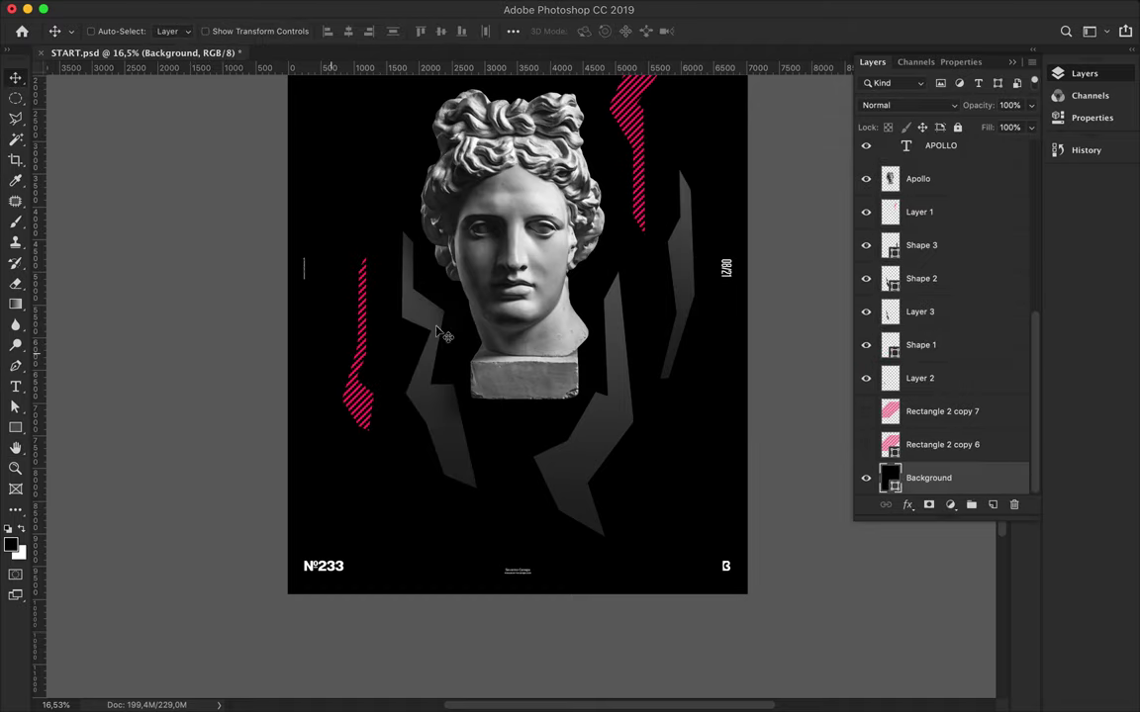
scroll(390, 404, "up", 5)
Step: Draw a new Shape 4 path from the top of the head down across the face and back
key("p")
left_click(529, 348)
left_click(523, 425)
left_click(534, 433)
left_click(535, 483)
left_click(492, 505)
left_click(494, 616)
left_click(494, 663)
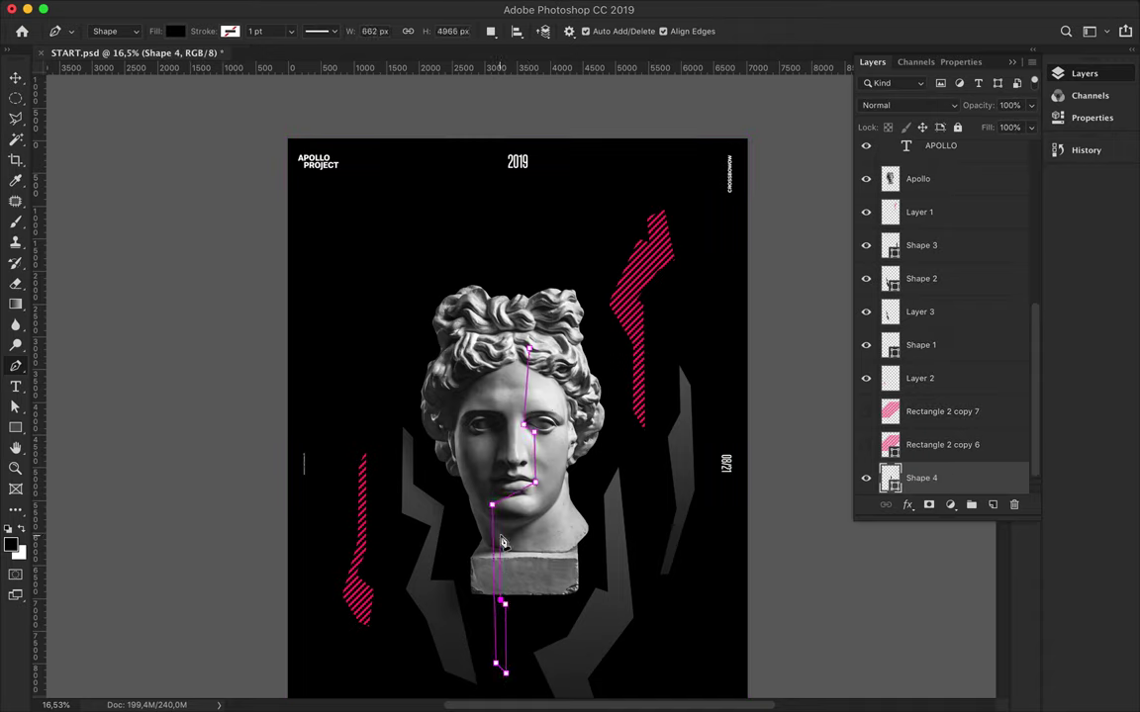
left_click(579, 479)
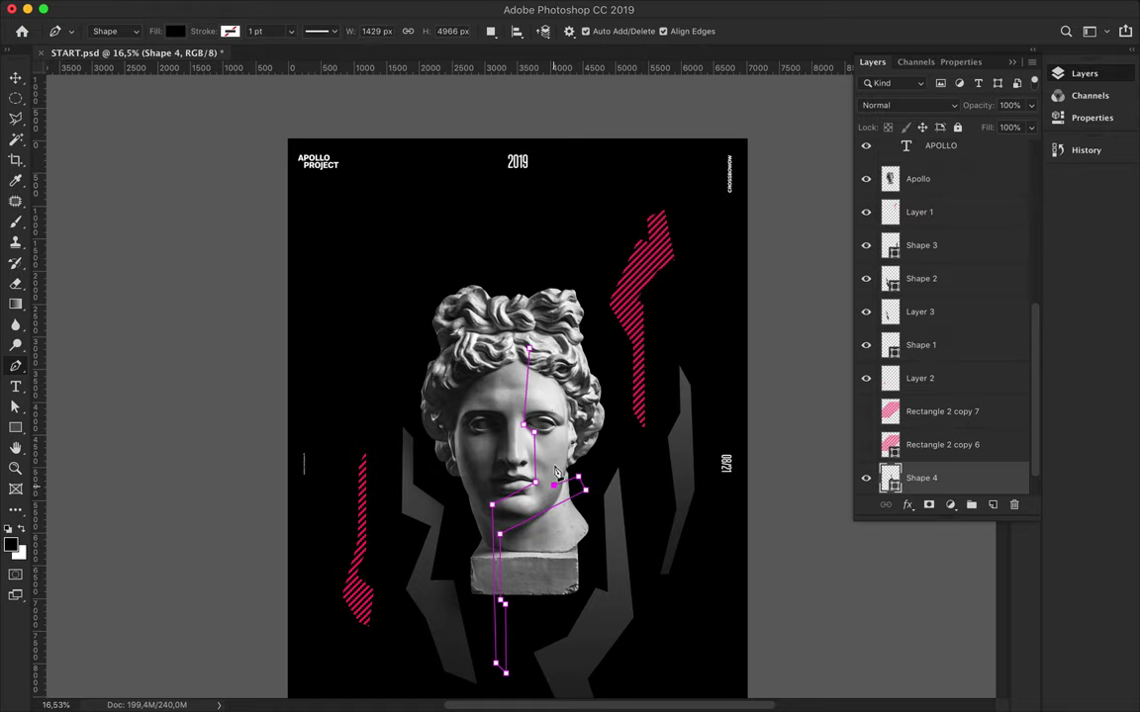
left_click(550, 272)
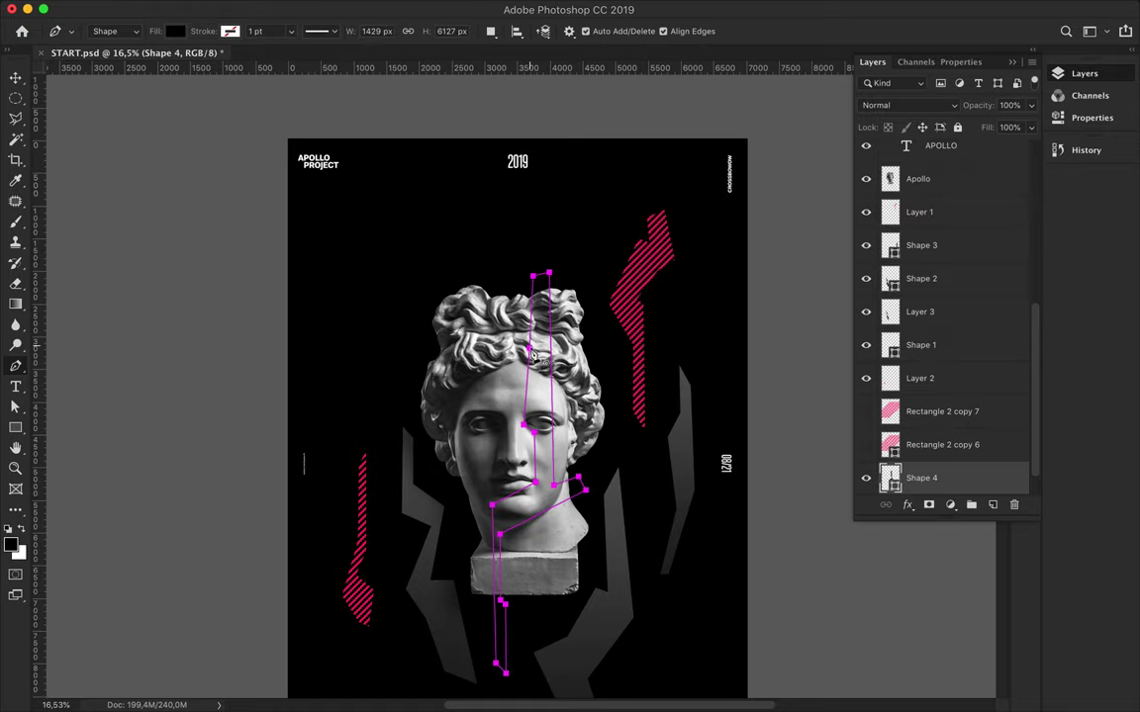
Step: Adjust an anchor point of the path and fill the shape with pink
key("a")
scroll(576, 487, "up", 3)
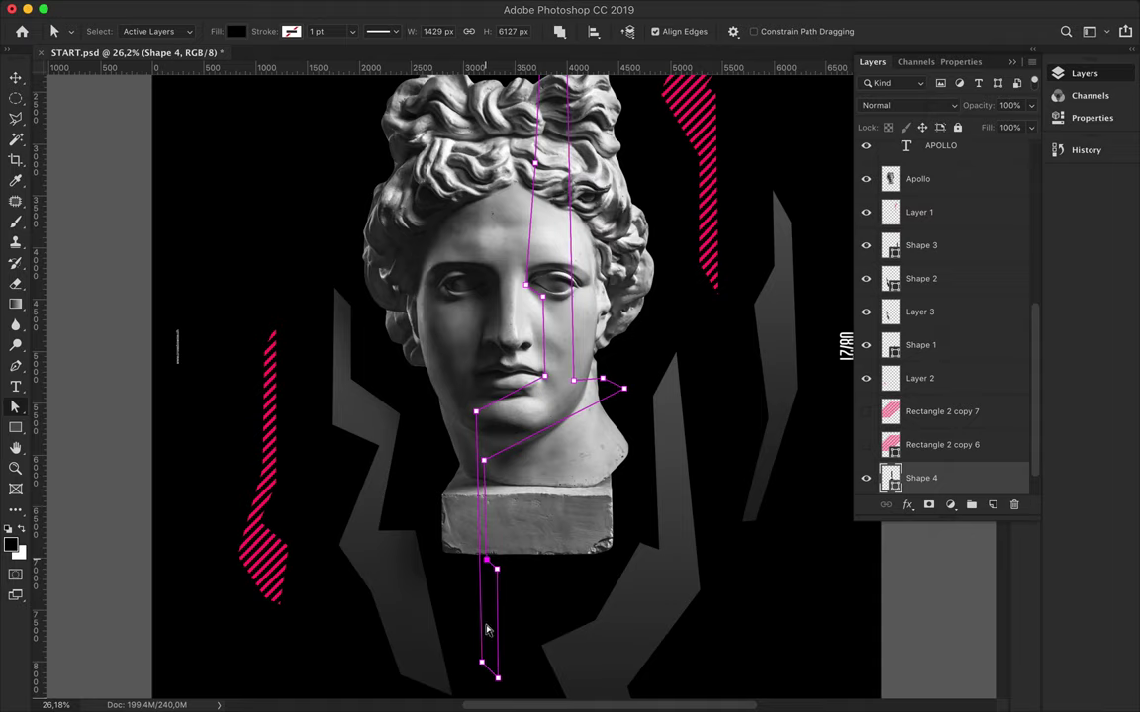
left_click(592, 376)
scroll(608, 305, "up", 3)
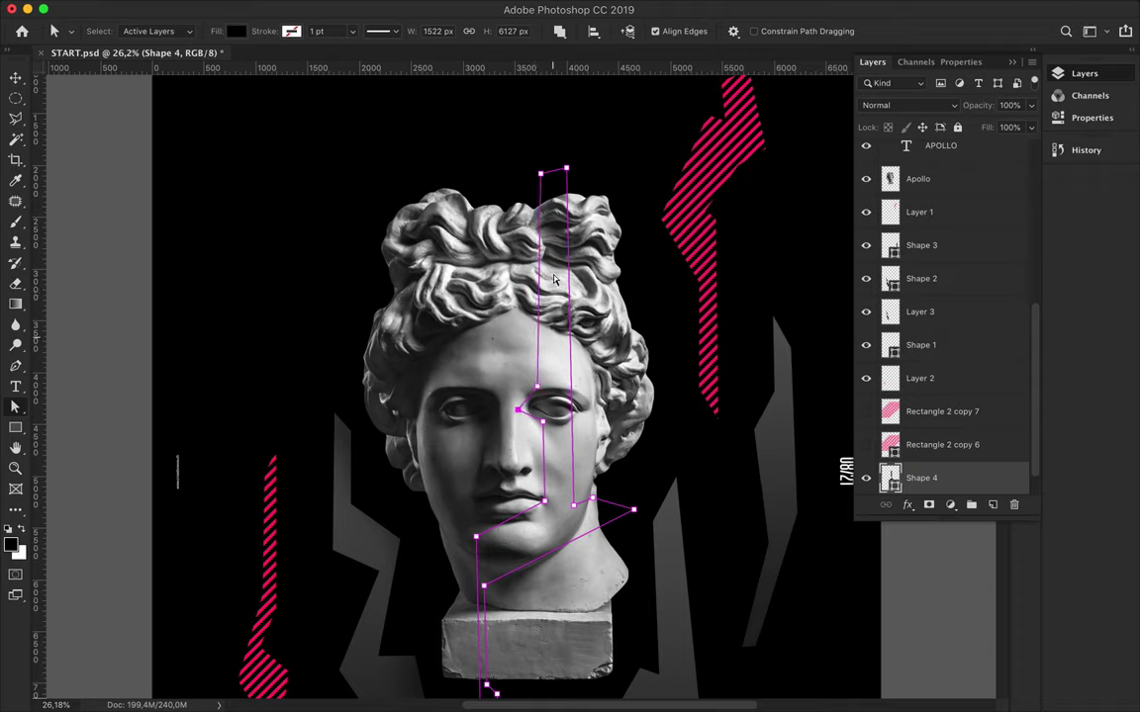
left_click(236, 31)
left_click(160, 115)
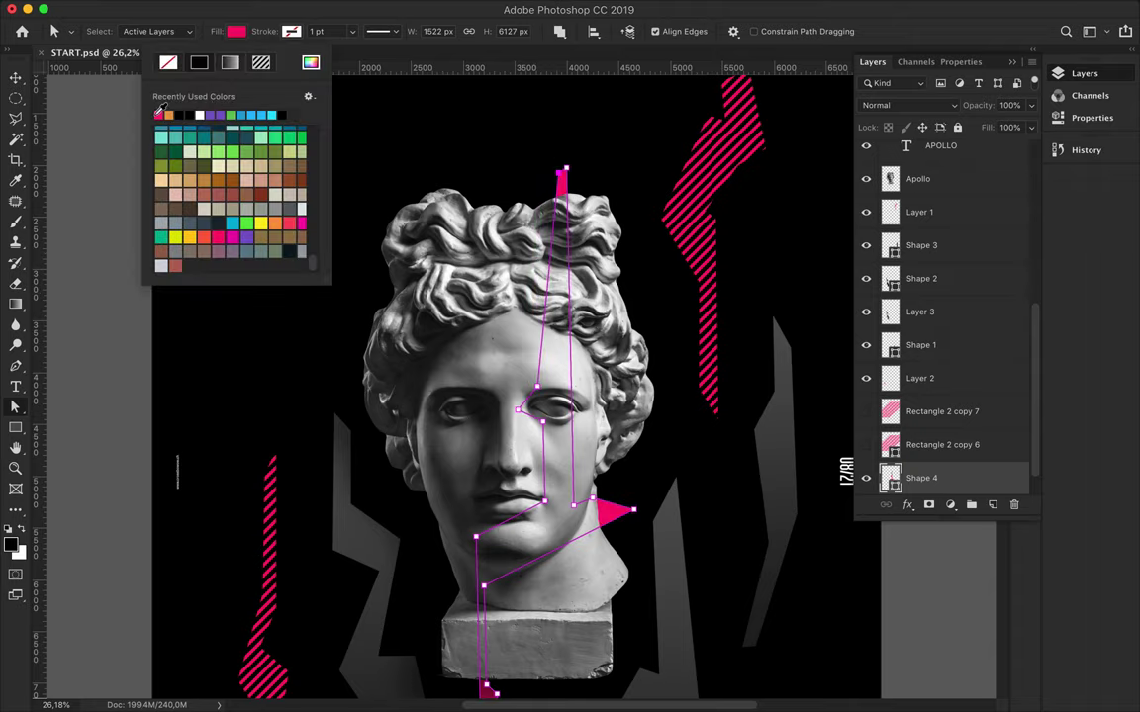
Step: Move Shape 4 just below APOLLO and remove the notch on the stripe's left edge
left_click_drag(921, 477, 921, 164)
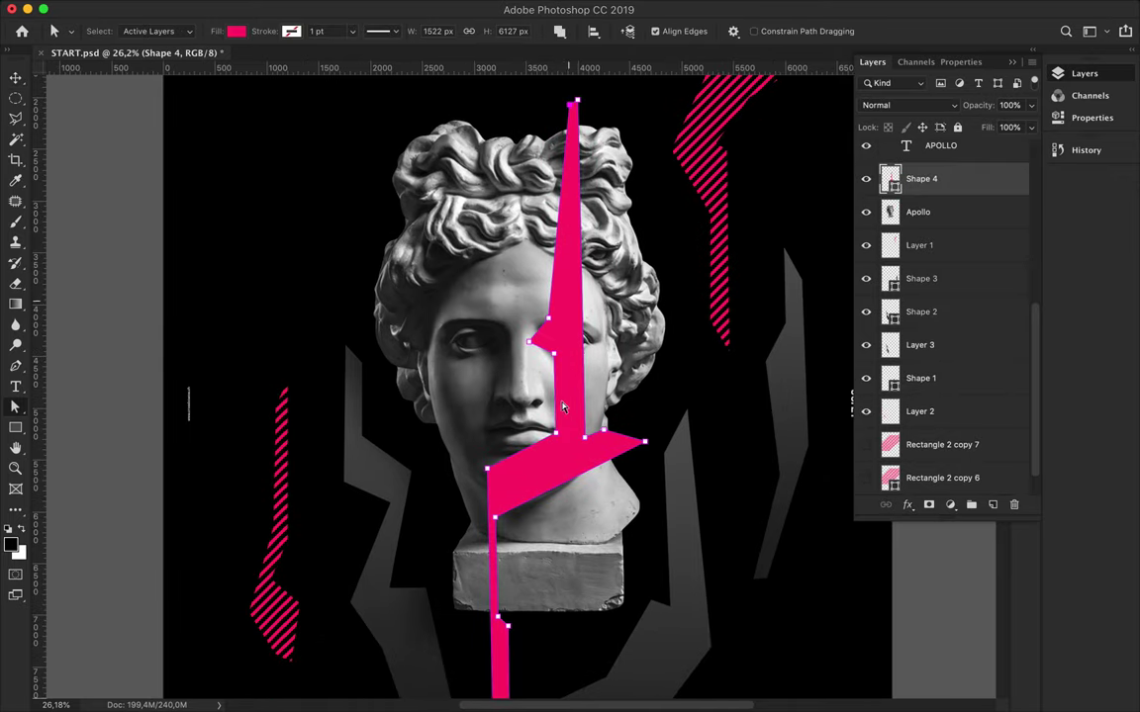
left_click_drag(529, 344, 552, 324)
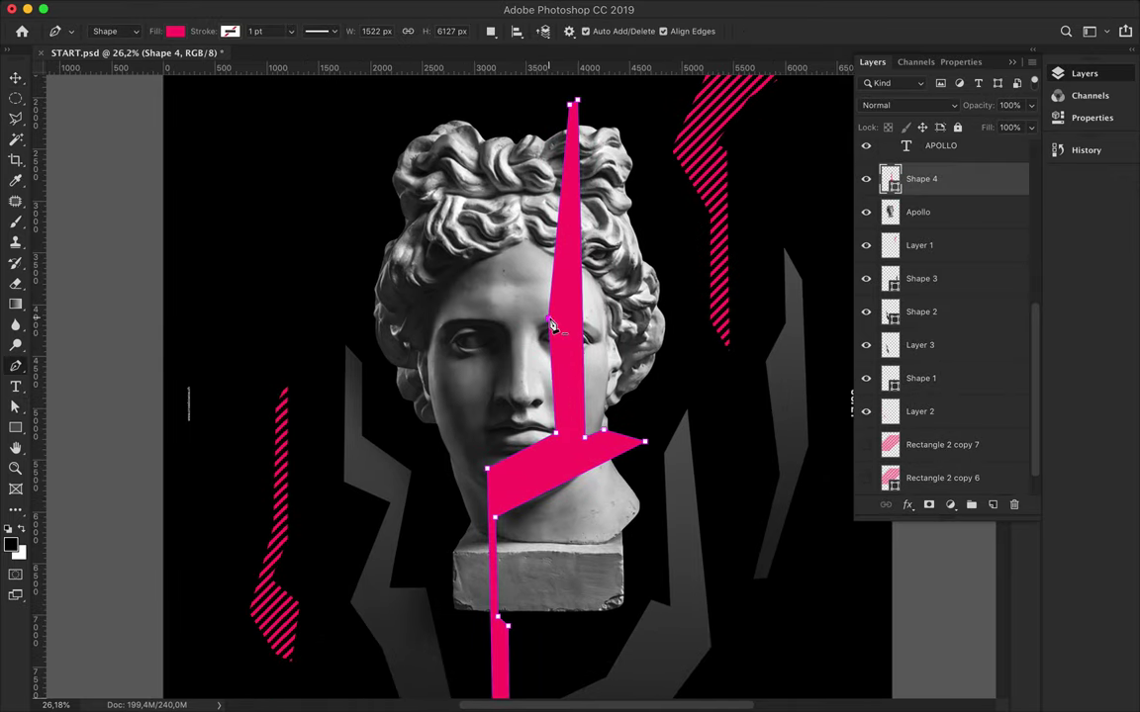
left_click(486, 417)
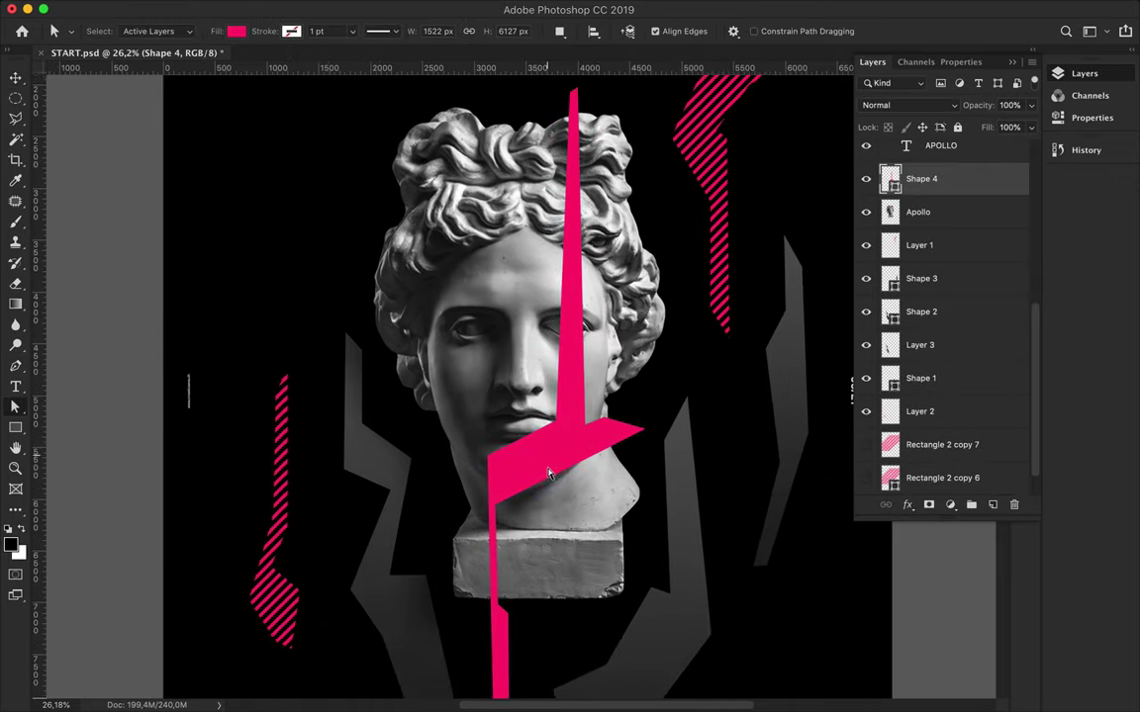
scroll(486, 416, "down", 3)
scroll(513, 389, "up", 5)
scroll(514, 390, "left", 3)
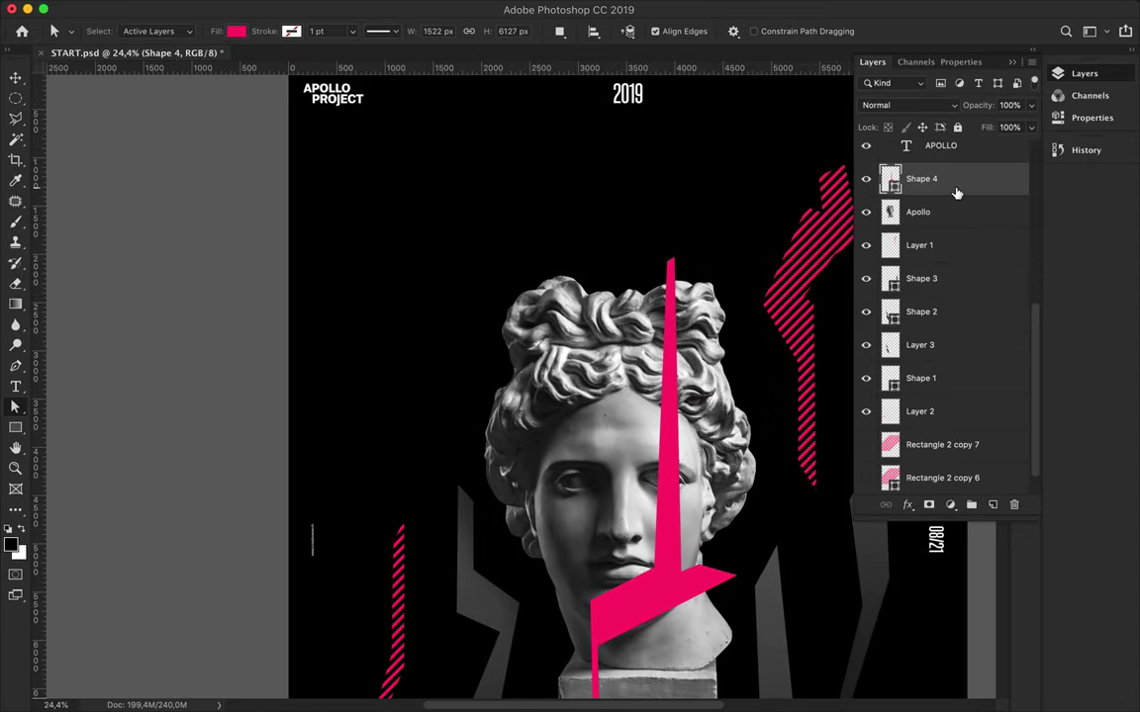
scroll(955, 188, "up", 5)
Step: Copy a circle of pink stripes left of the head to its own layer and hide the full stripes
left_click(884, 150)
scroll(908, 376, "down", 1)
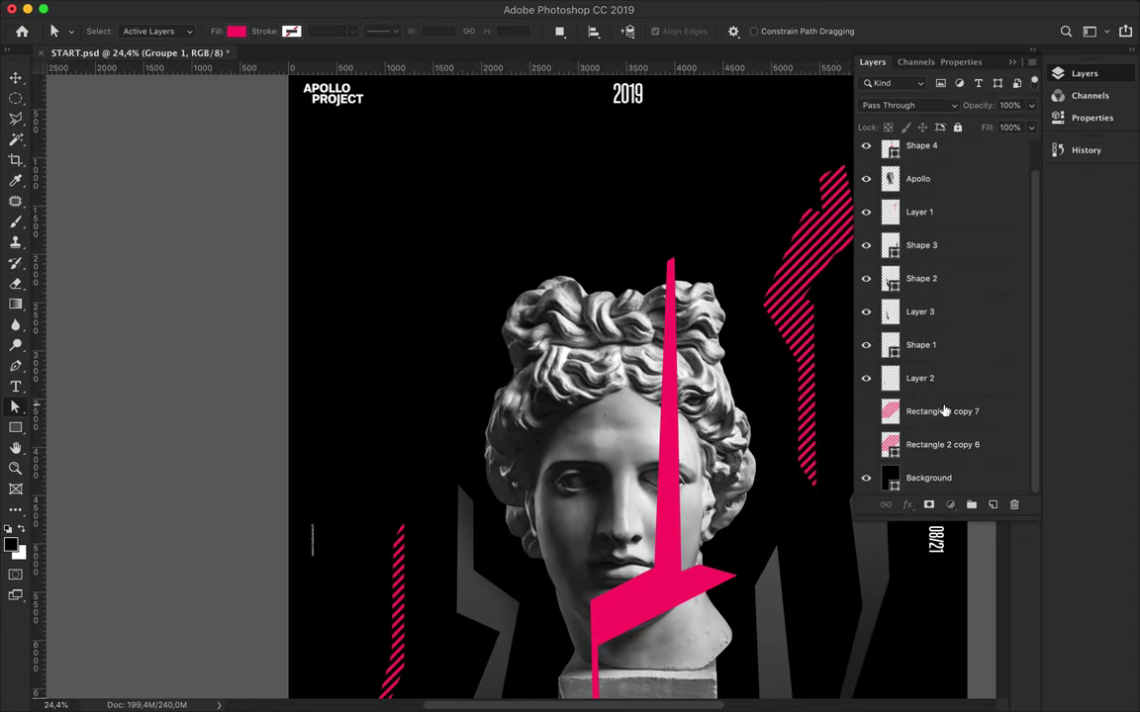
left_click(908, 412)
left_click(867, 412)
key("m")
left_click_drag(414, 380, 532, 500)
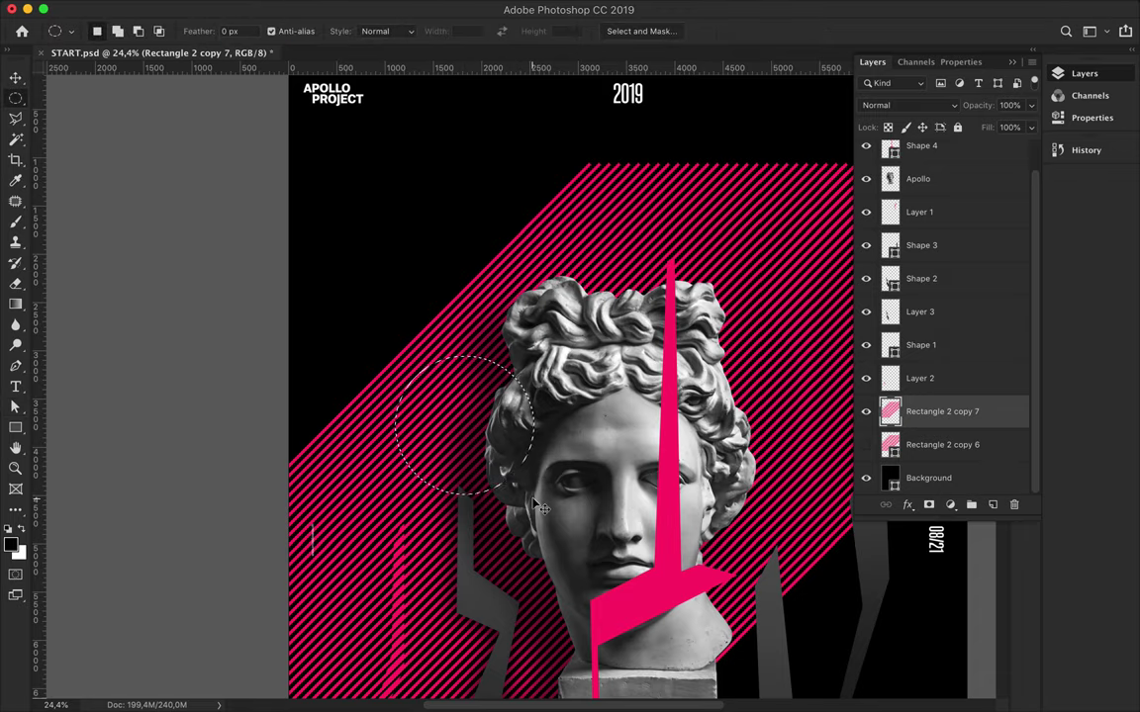
key("ctrl+j")
left_click(866, 444)
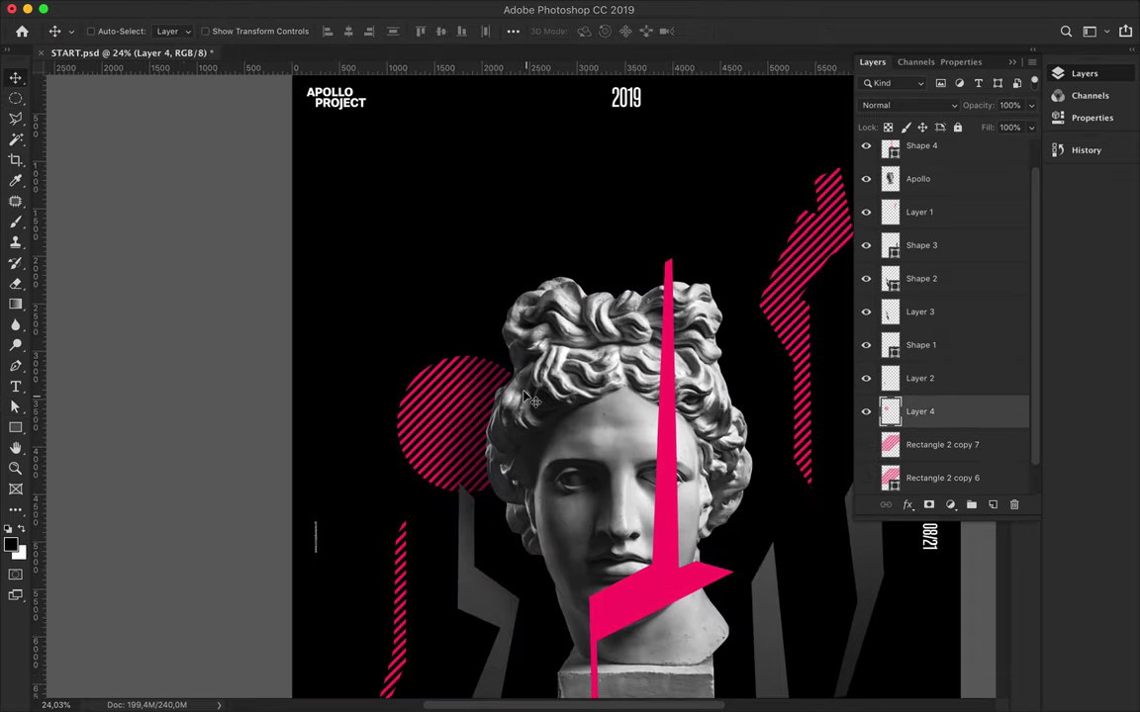
scroll(572, 392, "right", 5)
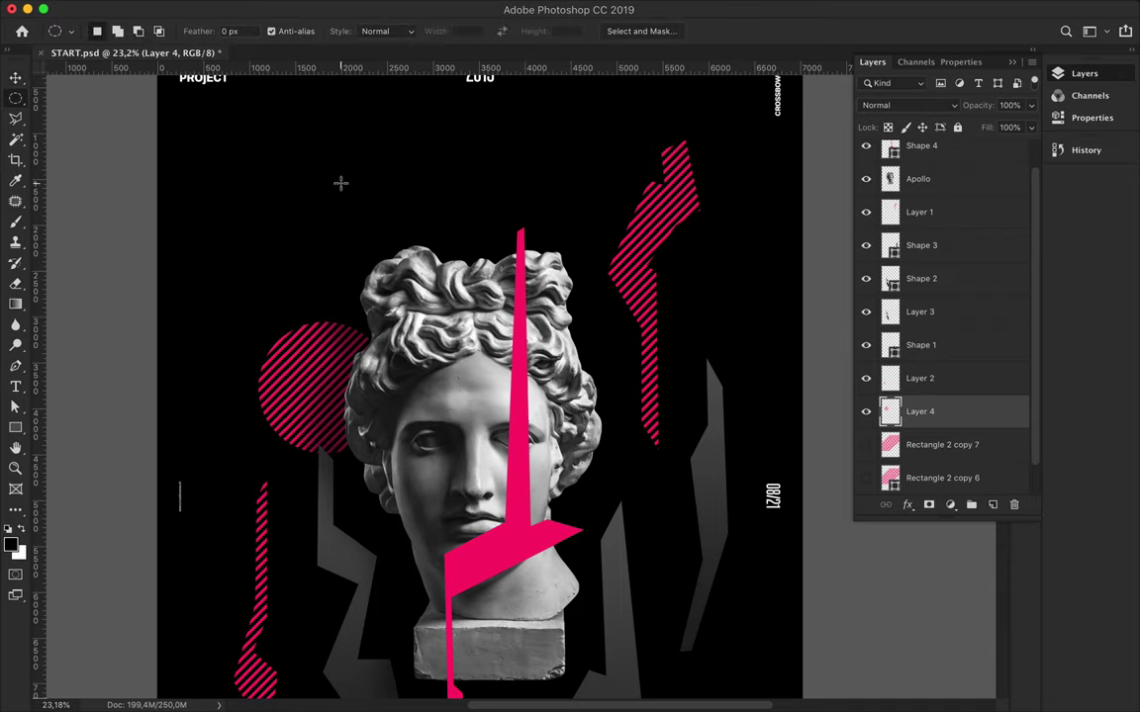
Step: Set the Rectangle tool to a solid colour fill
key("u")
left_click(158, 31)
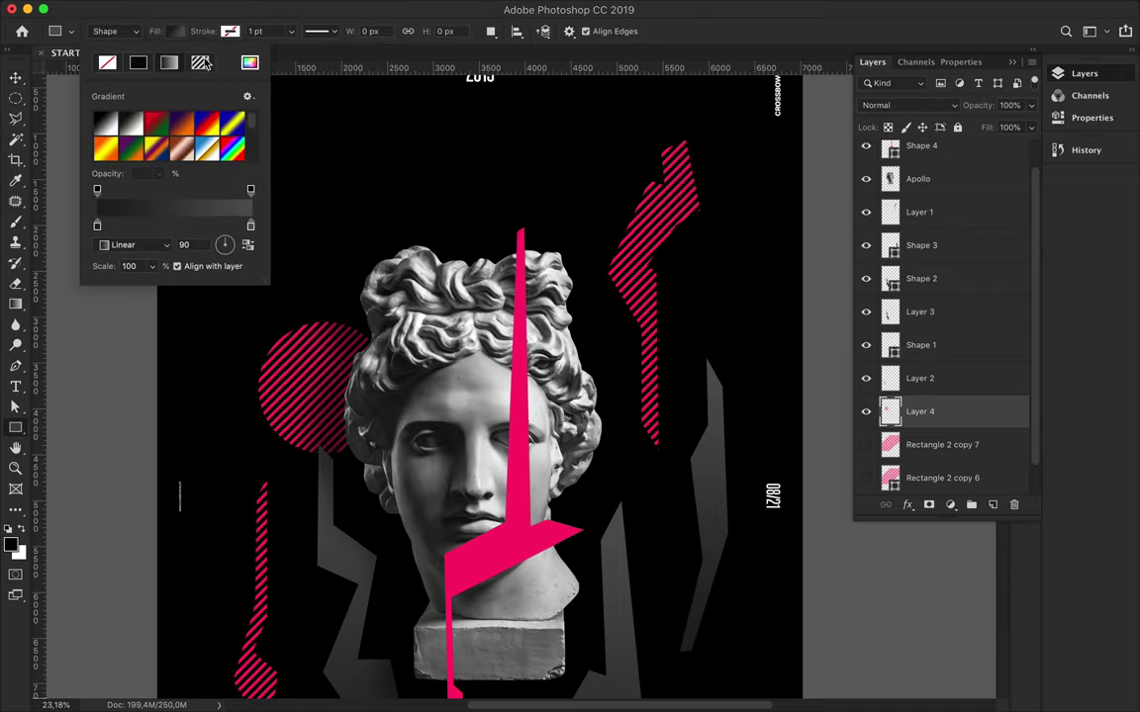
left_click(249, 62)
key("Return")
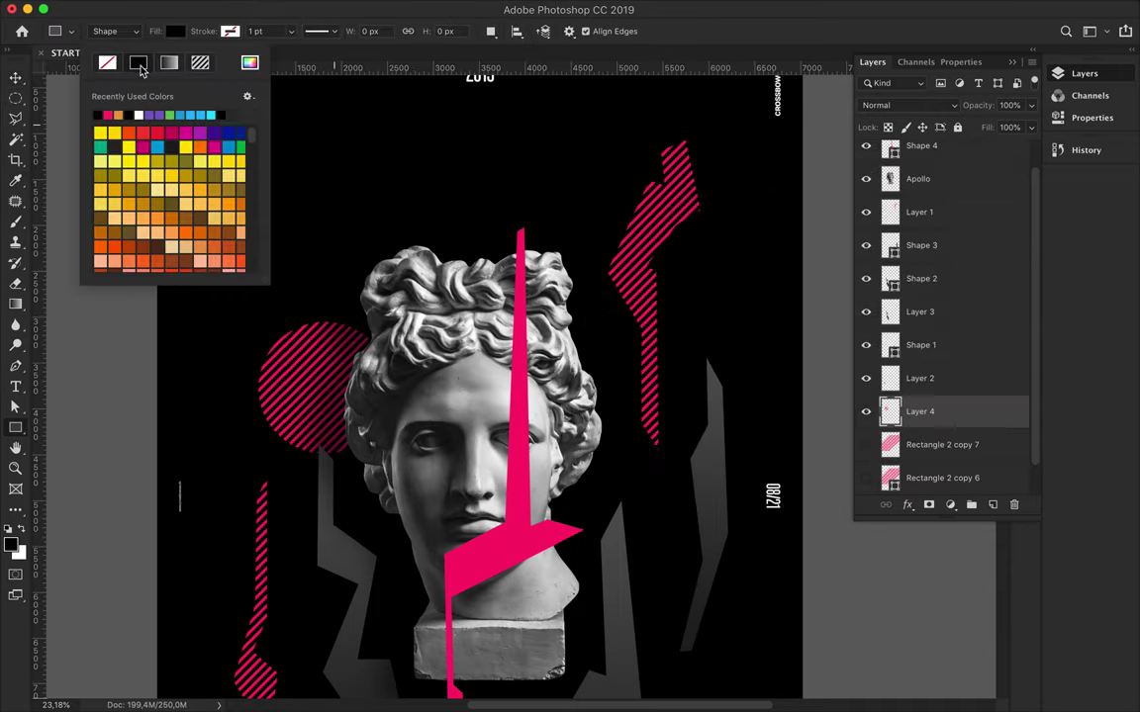
left_click(97, 114)
left_click(249, 62)
key("Return")
Step: Draw thin white vertical bars above the head and below the bust
key("v")
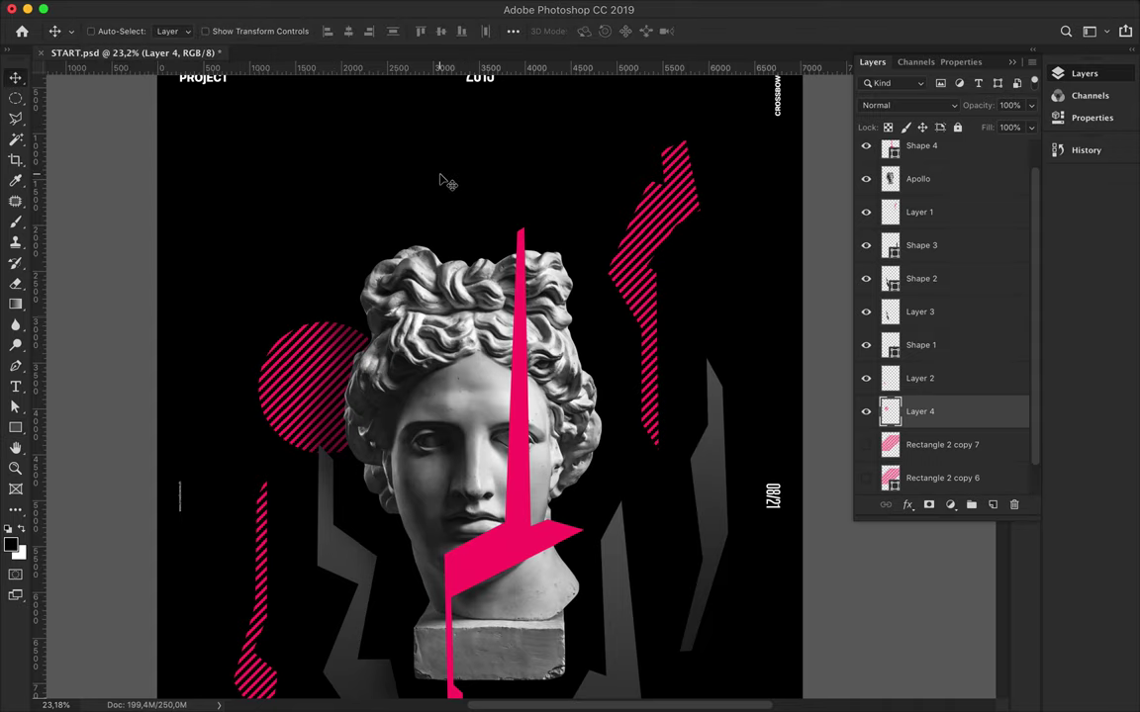
key("u")
left_click(175, 30)
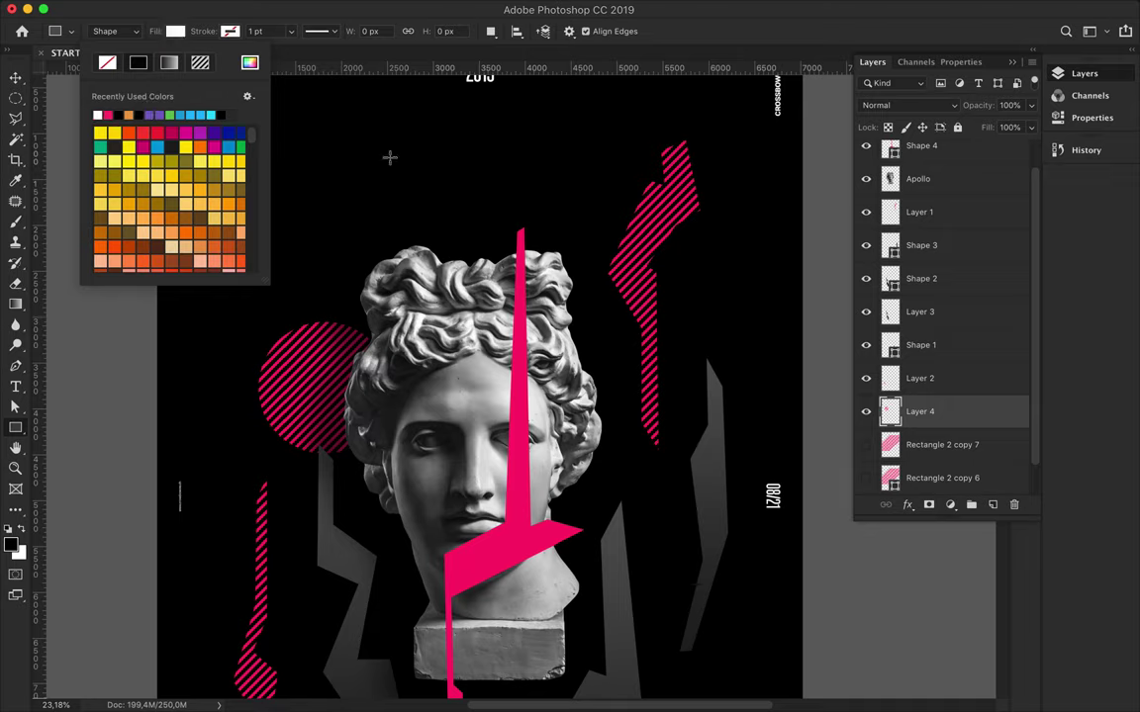
left_click_drag(399, 128, 416, 297)
scroll(416, 297, "down", 5)
left_click_drag(521, 399, 522, 561)
Step: Add a new layer above Layer 2 named Shadow
key("v")
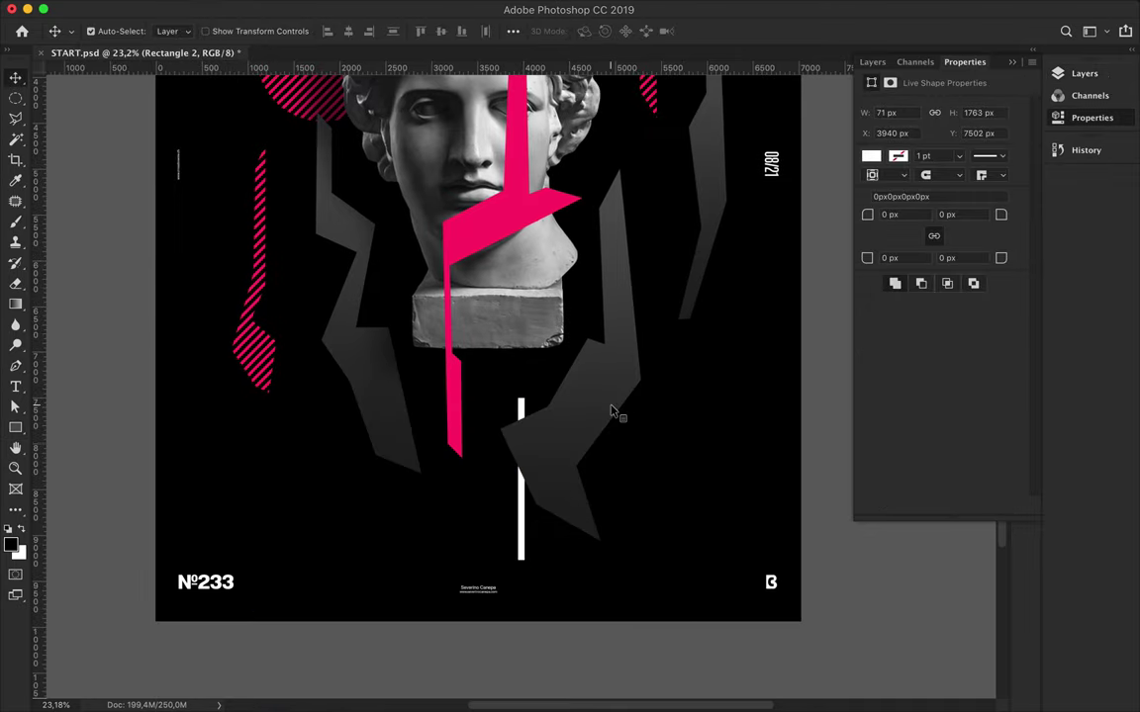
left_click(613, 411)
left_click(921, 378)
key("ctrl+shift+alt+n")
double_click(920, 378)
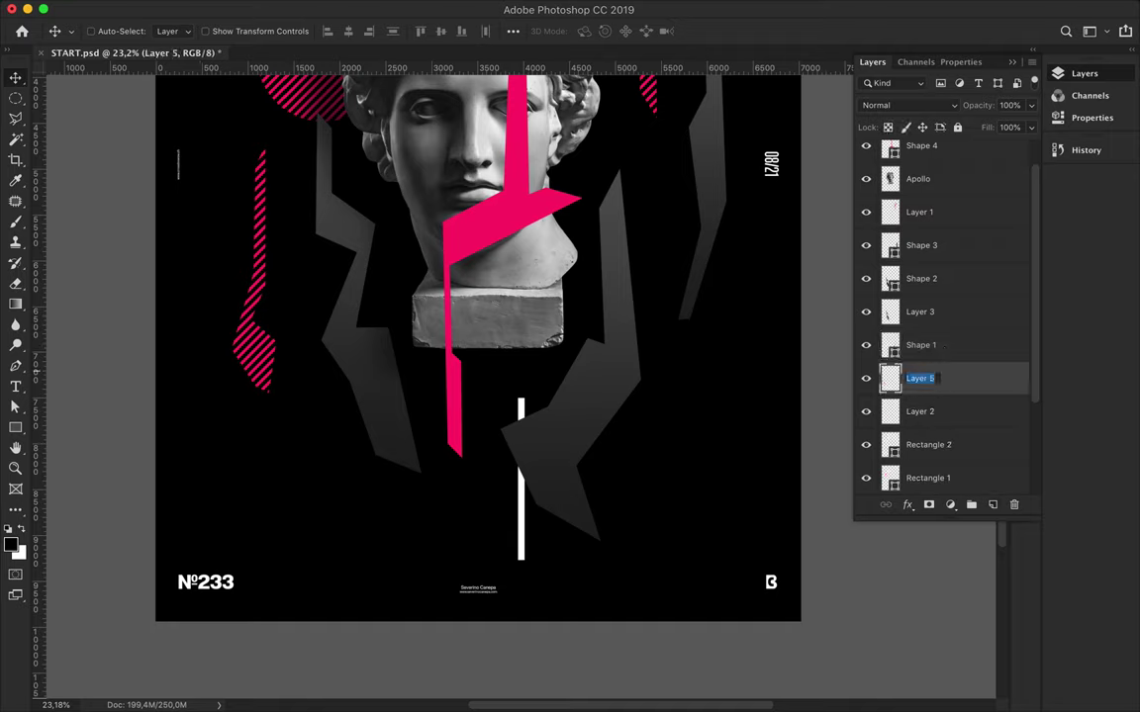
type("Shadow")
left_click(920, 344)
Step: Load the grey shape and white bar outlines as selections for the Shadow layer, then deselect
left_click(920, 378)
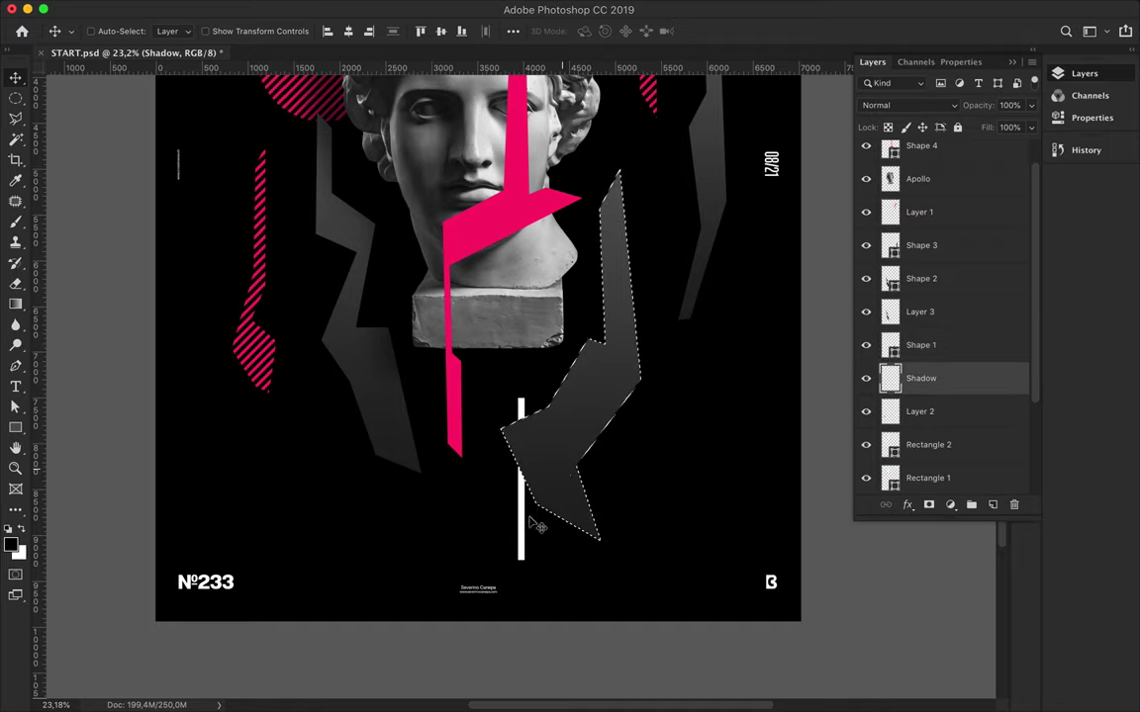
left_click(596, 508)
key("m")
left_click(889, 445, "ctrl")
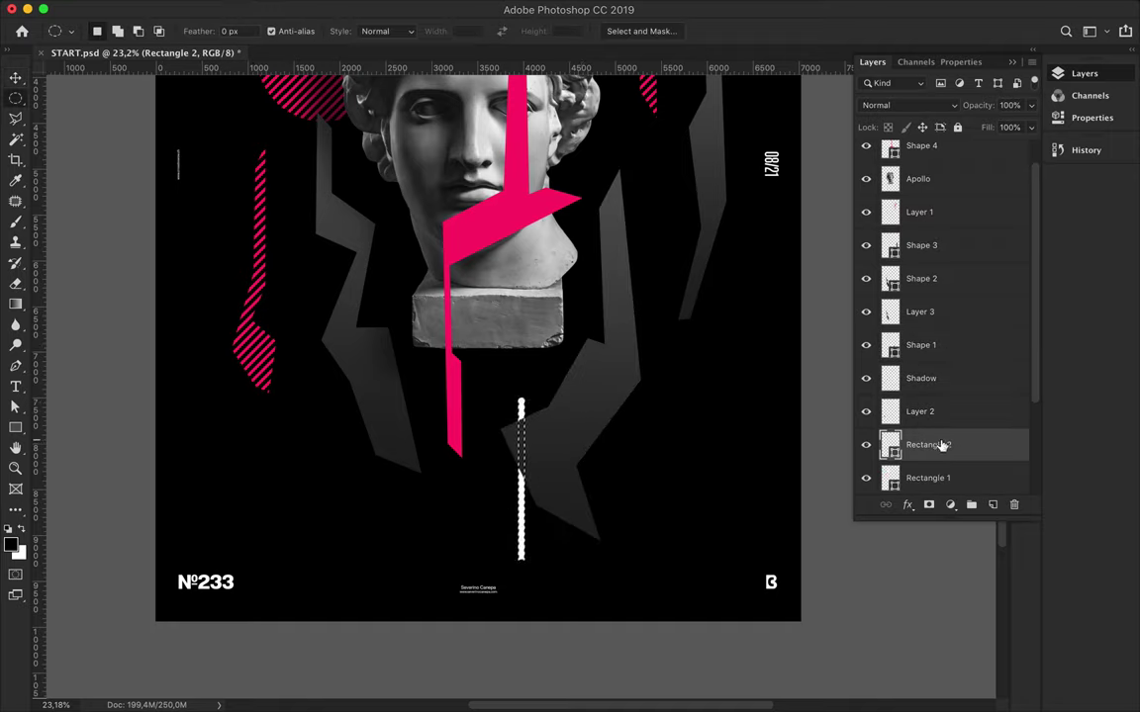
left_click(920, 344)
left_click(920, 378)
key("b")
key("v")
key("m")
key("ctrl+d")
Step: Select the Rectangle 2 copy 6 stripes layer
left_click(393, 9)
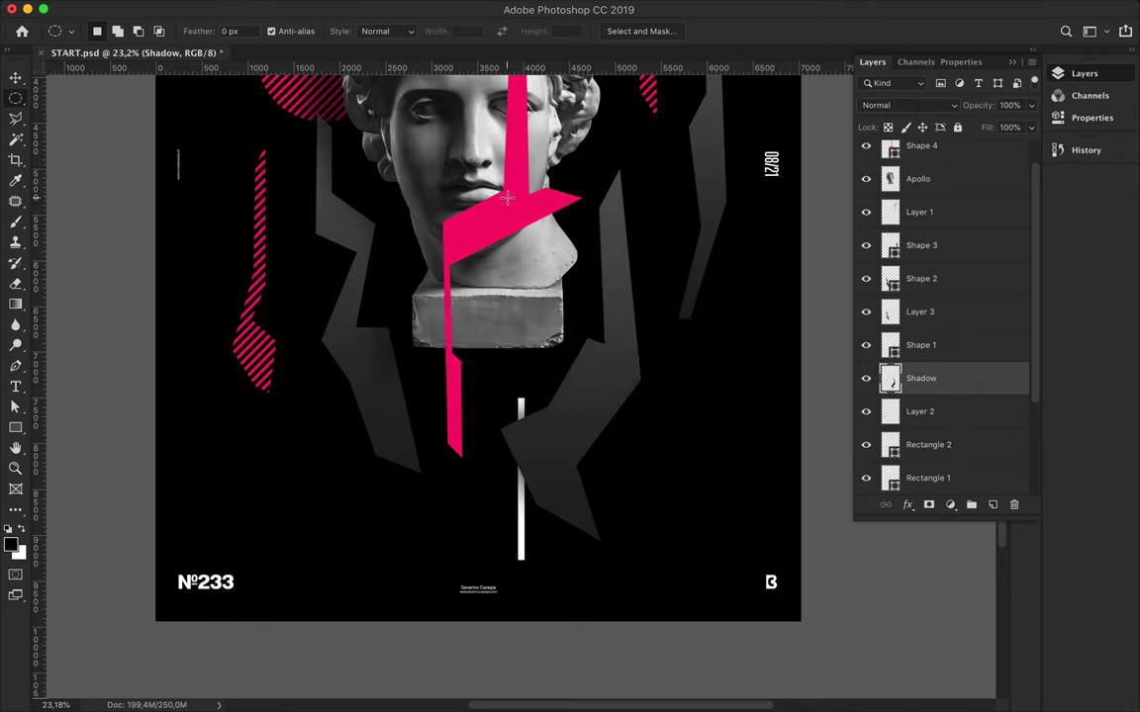
scroll(626, 297, "down", 5)
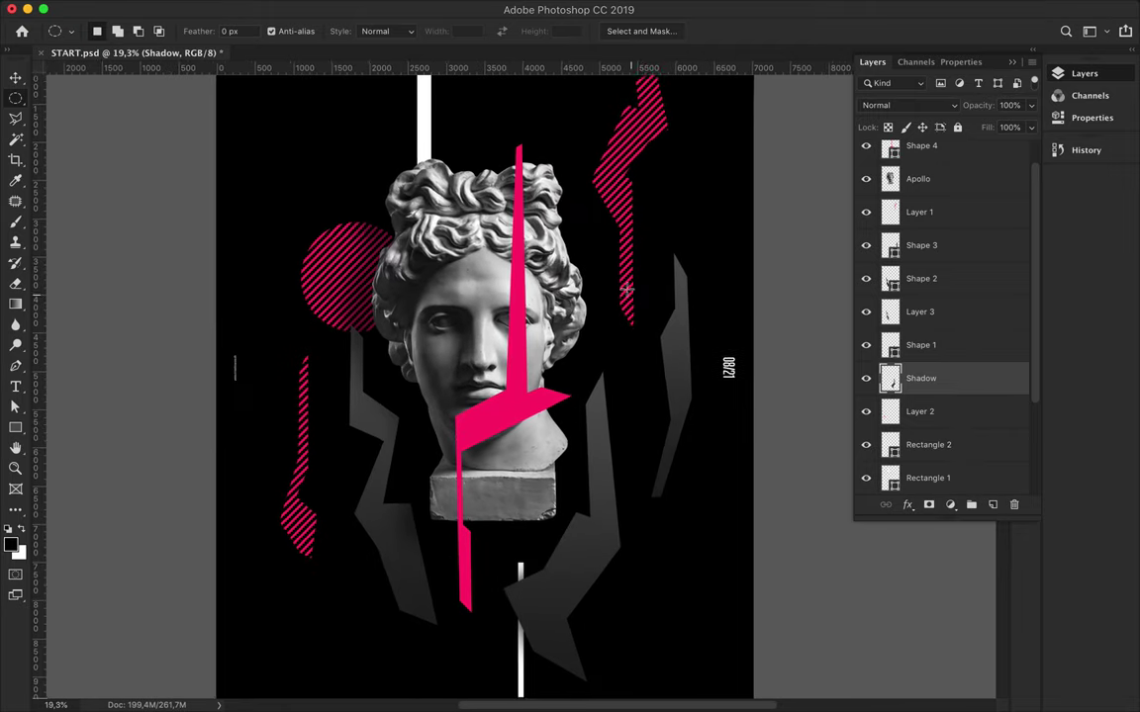
key("v")
scroll(940, 396, "down", 2)
scroll(940, 416, "down", 3)
left_click(935, 445)
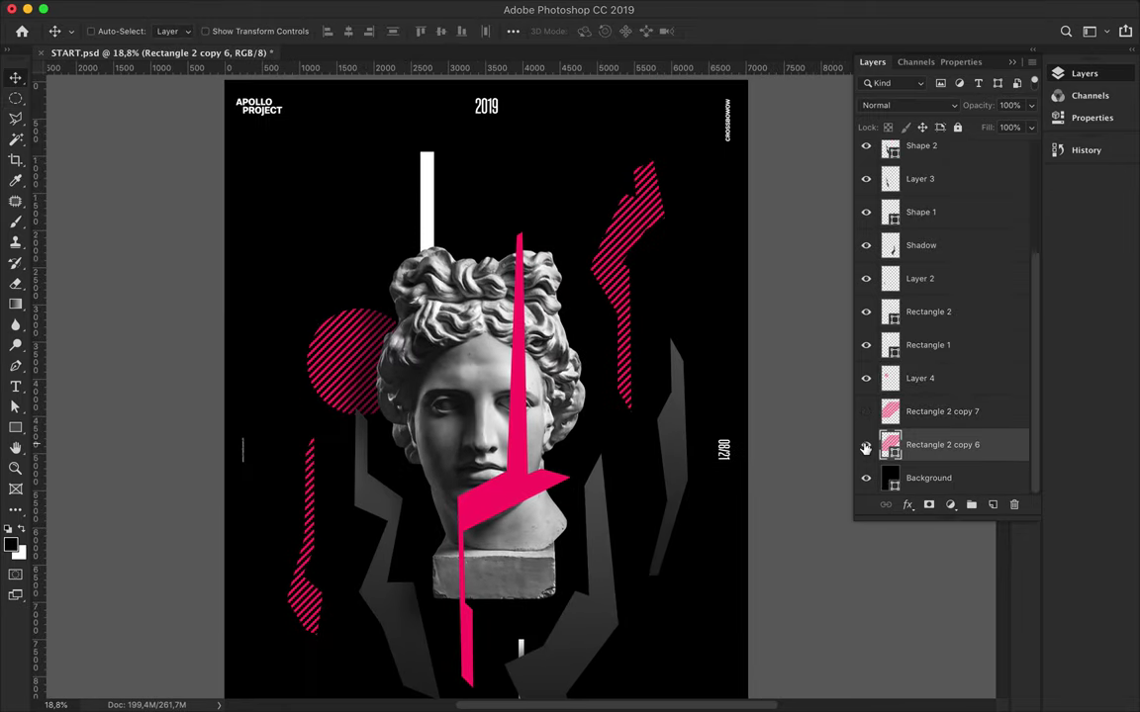
Step: Duplicate the Rectangle 2 copy 6 stripes and delete their top-right anchors off the head
left_click(866, 444)
scroll(656, 320, "down", 1)
left_click_drag(935, 410, 935, 396)
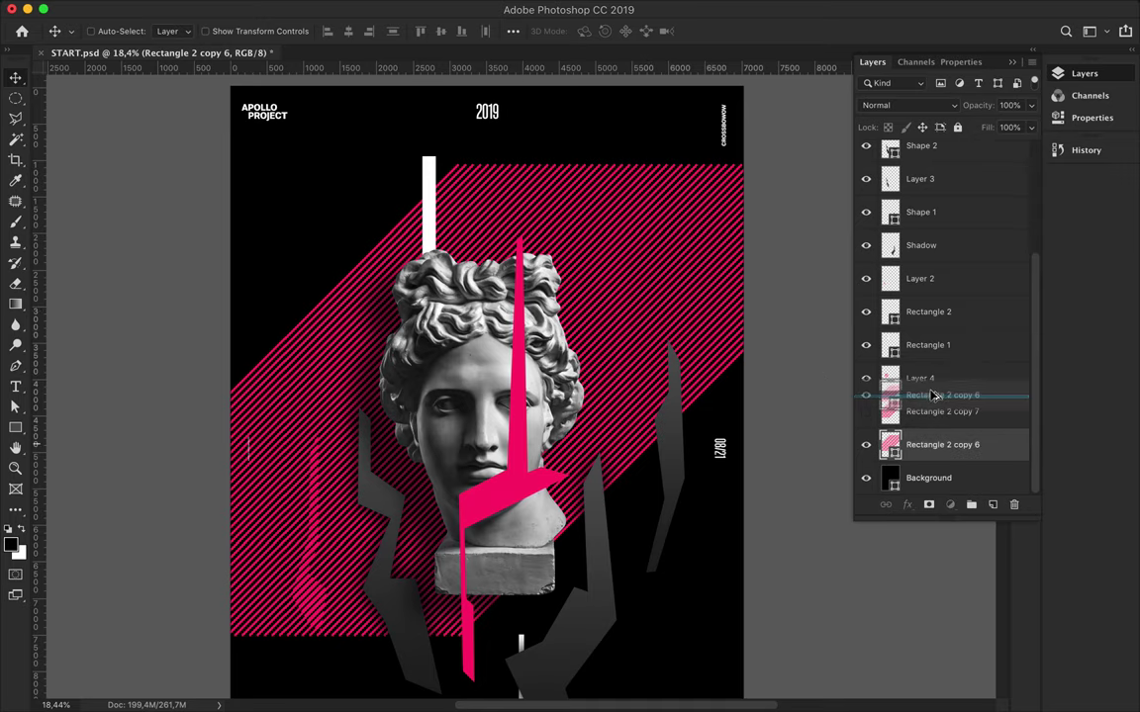
key("a")
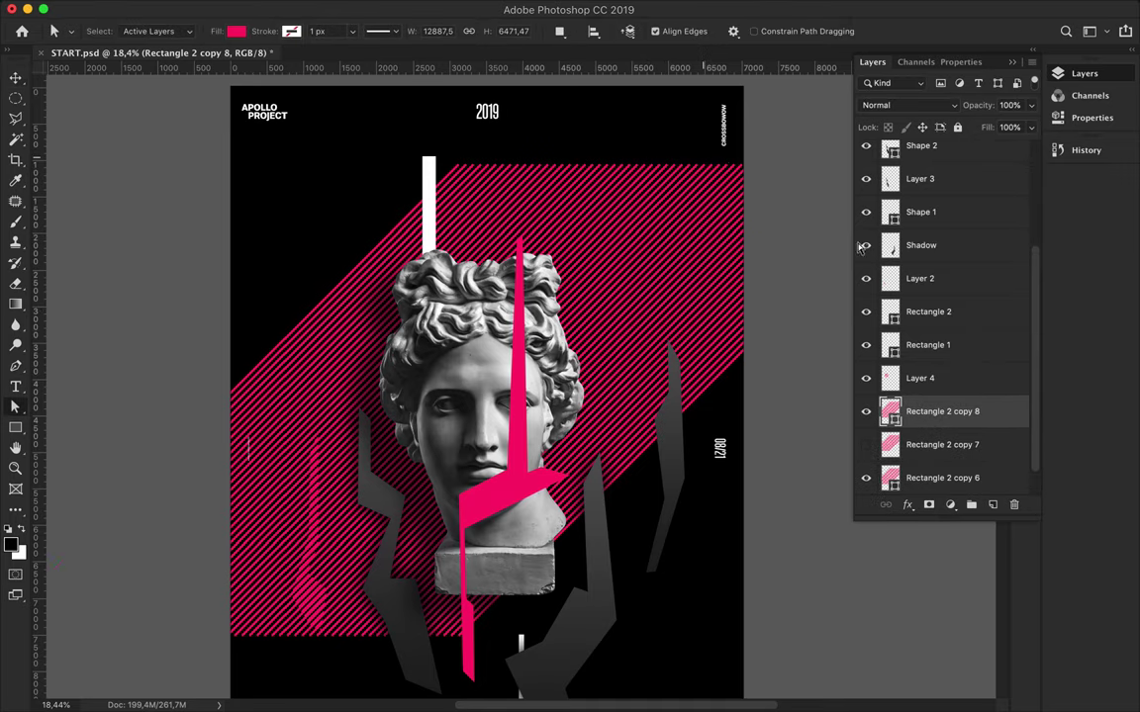
scroll(701, 257, "right", 5)
left_click_drag(458, 147, 735, 198)
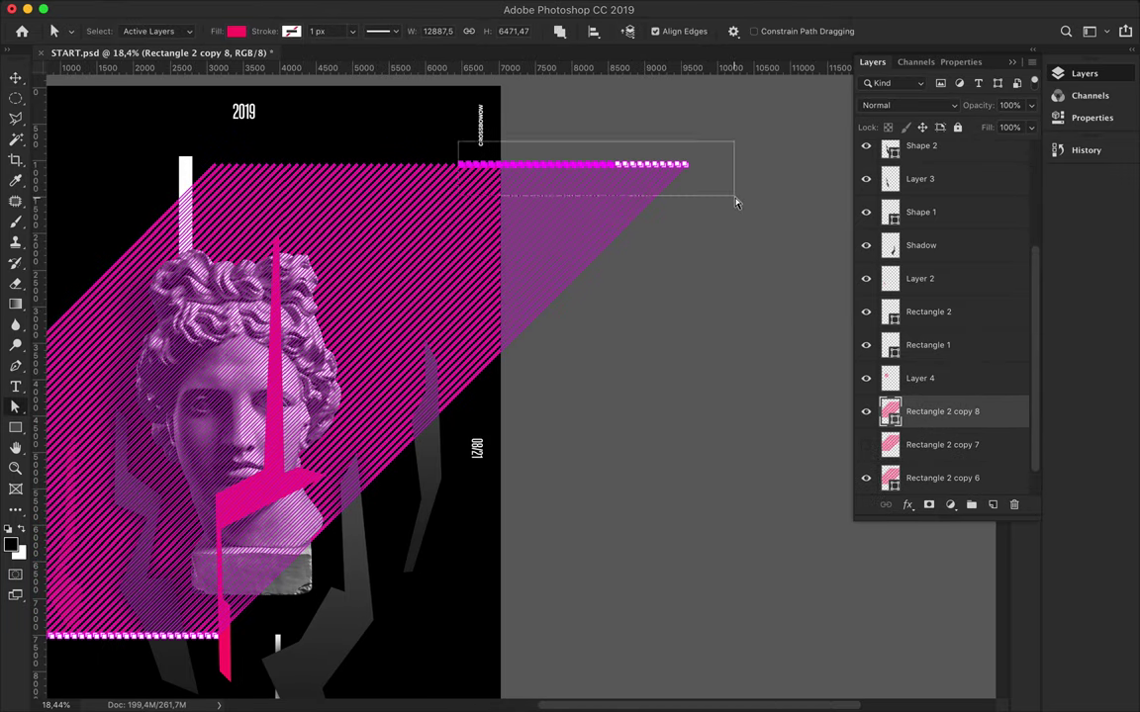
key("Delete")
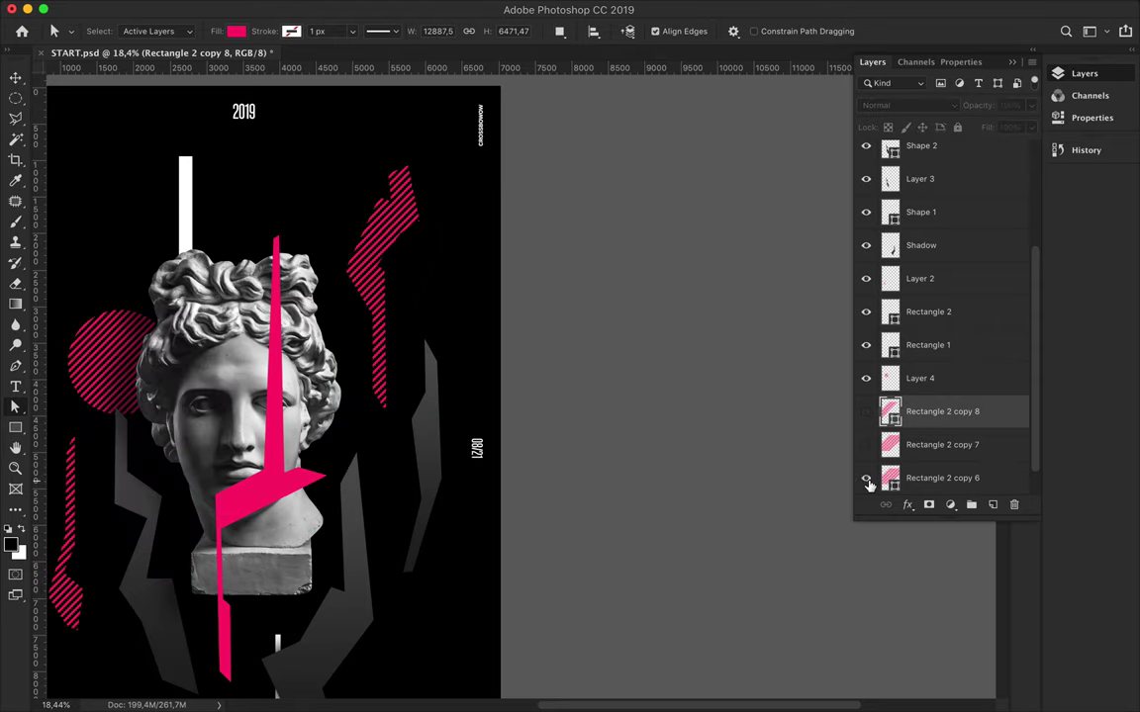
left_click_drag(376, 192, 351, 192)
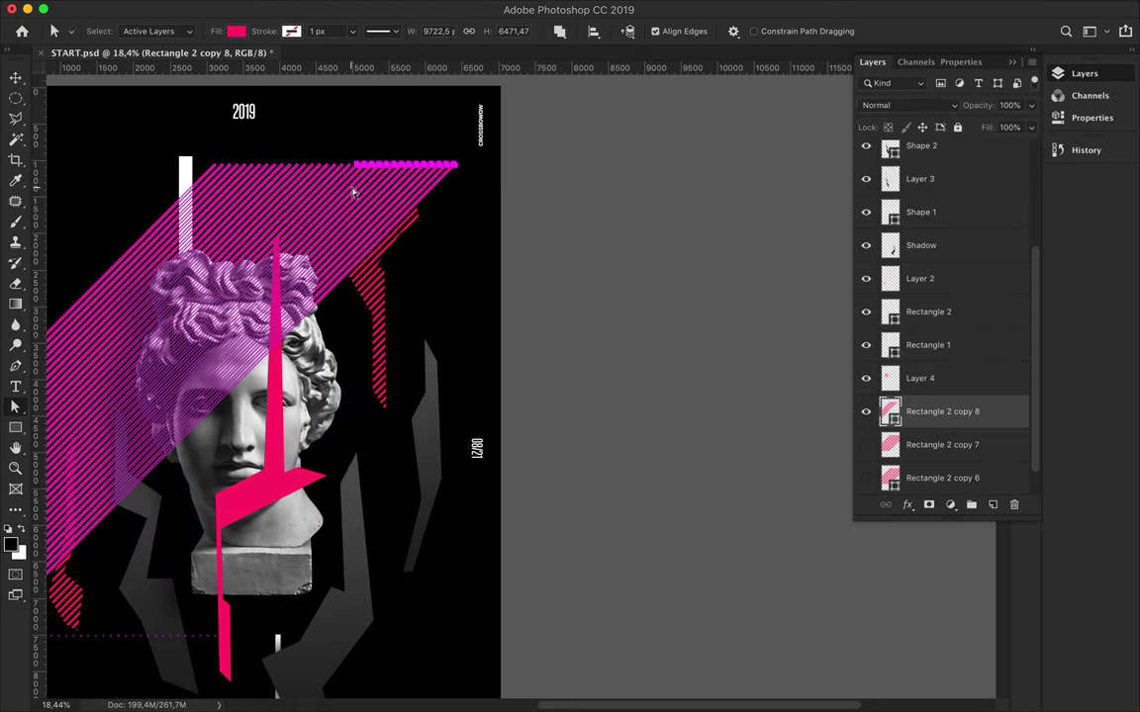
key("Delete")
scroll(329, 367, "down", 5)
left_click_drag(158, 426, 452, 449)
Step: Enlarge the stripes about 2.5 times and rasterize the layer
key("v")
scroll(381, 280, "down", 2)
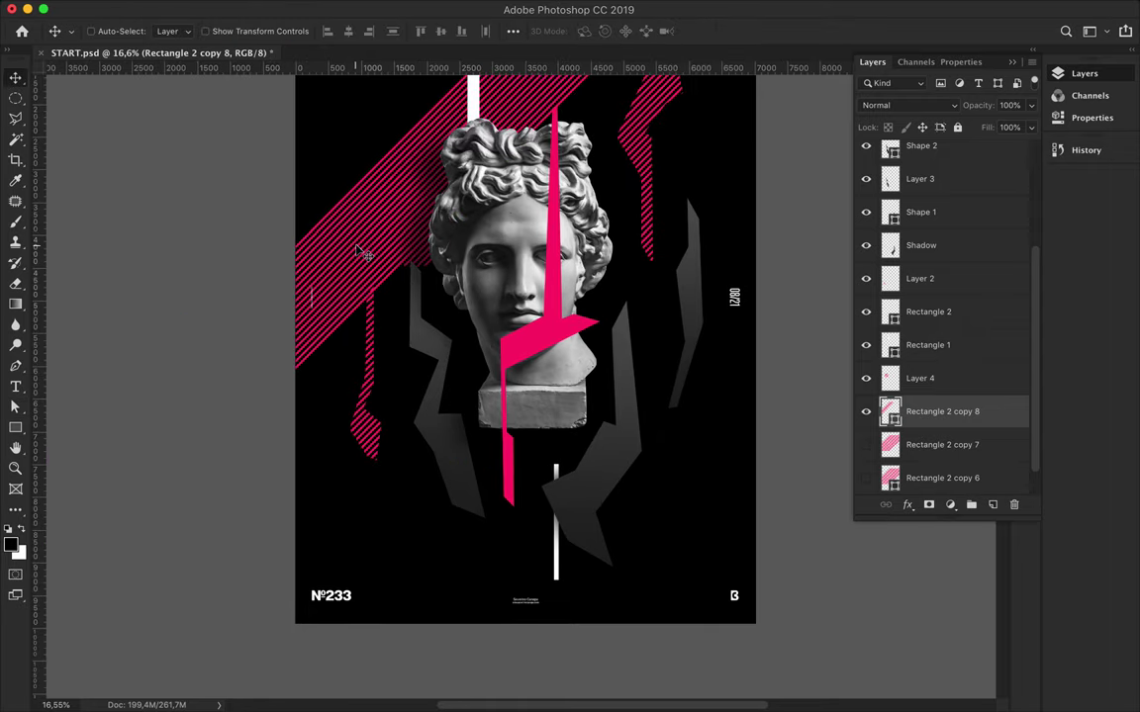
key("ctrl+t")
mouse_move(636, 465)
left_mouse_down()
mouse_move(965, 683)
mouse_move(393, 338)
left_mouse_up()
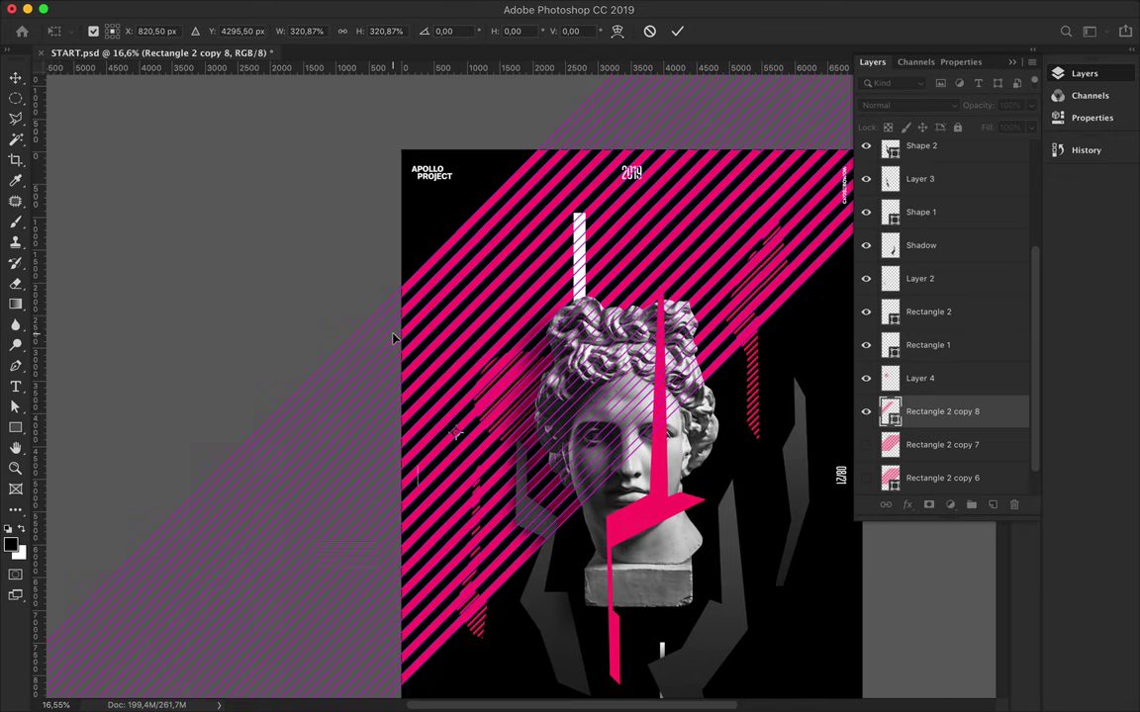
scroll(393, 339, "right", 2)
scroll(393, 338, "down", 1)
right_click(945, 417)
left_click(752, 183)
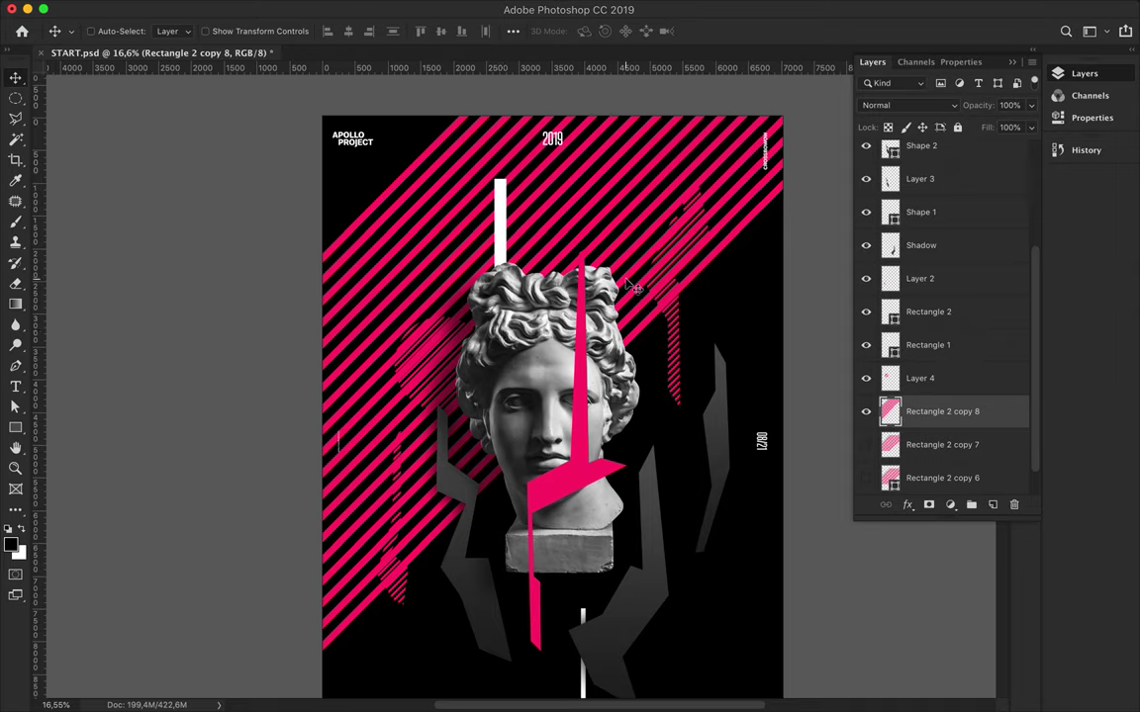
Step: Select a jagged piece of the stripes with the Polygonal Lasso and copy it to a new layer
key("l")
left_click(641, 193)
left_click(569, 168)
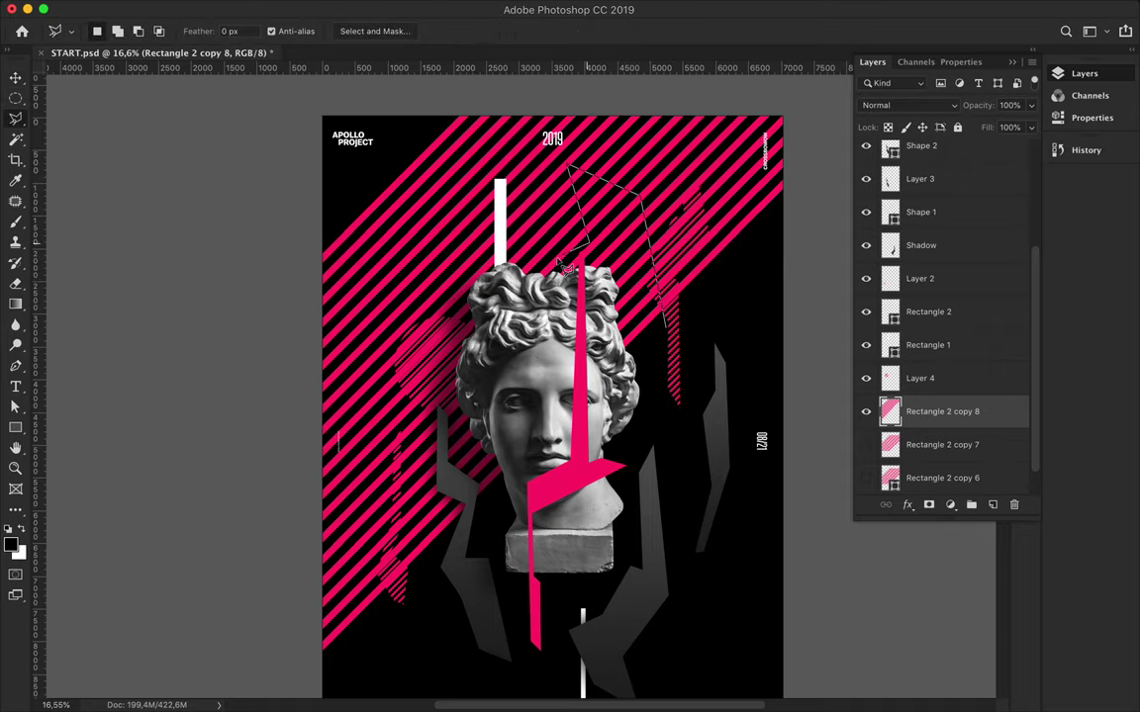
scroll(554, 279, "up", 2)
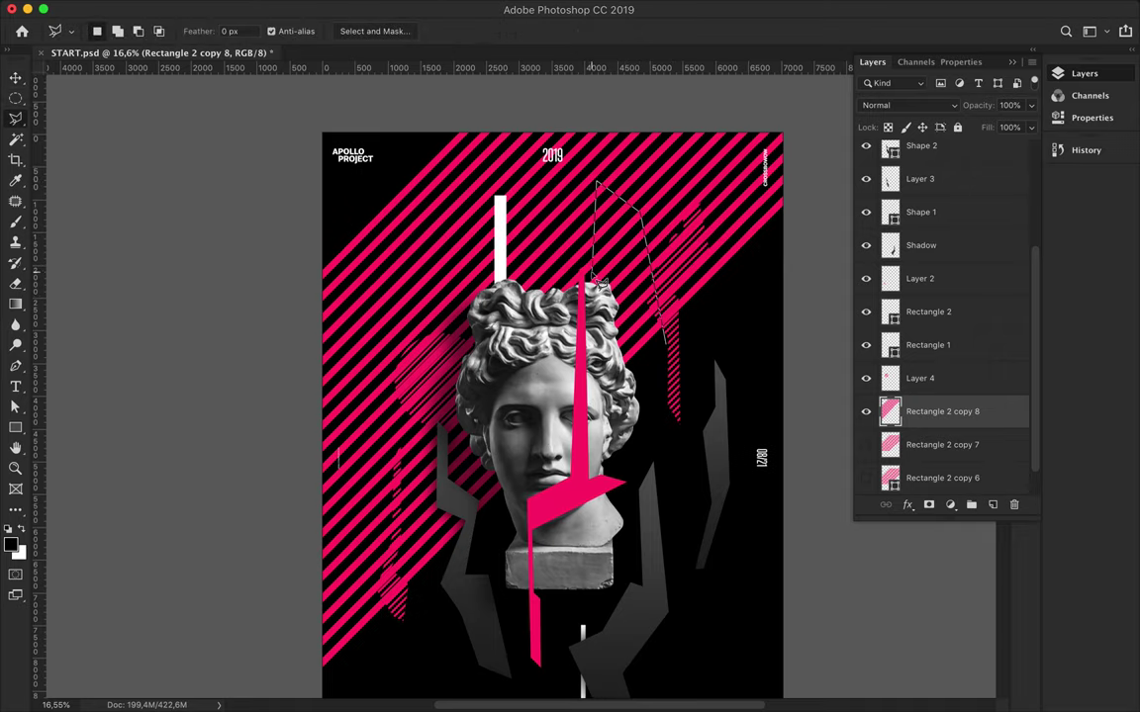
mouse_move(645, 348)
left_mouse_down()
mouse_move(601, 362)
mouse_move(610, 233)
left_mouse_up()
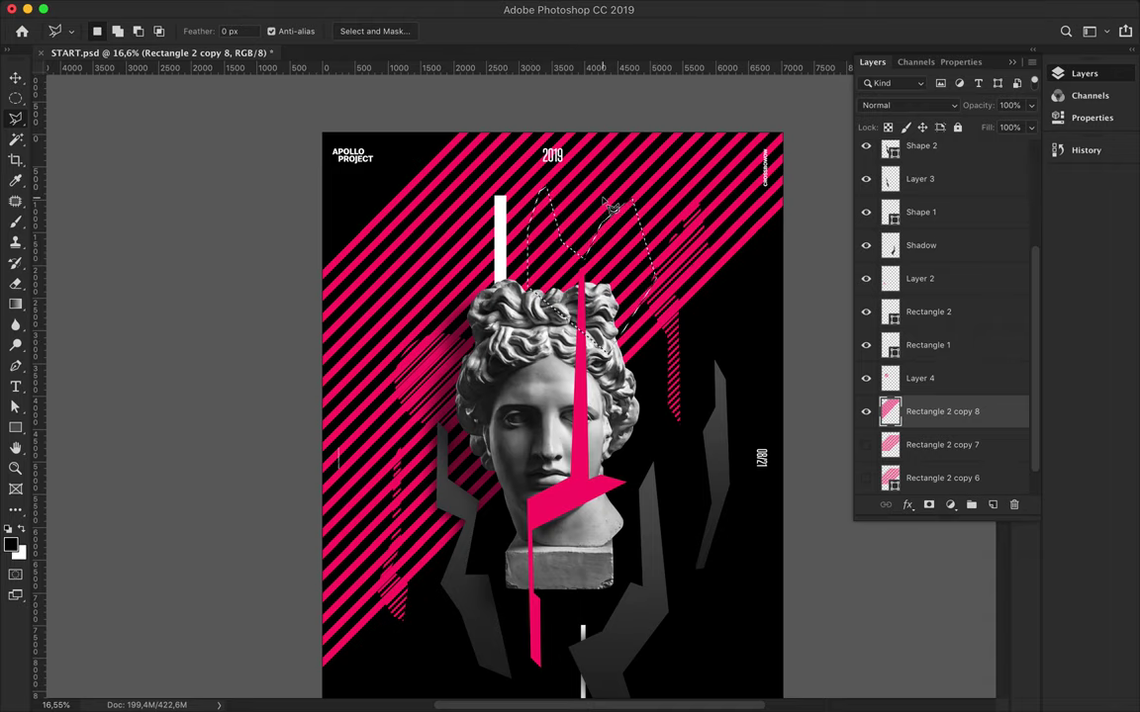
key("ctrl+j")
Step: Hide the full stripe band and move the Layer 5 fragment above Layer 3
key("v")
left_click(867, 445)
mouse_move(625, 255)
left_mouse_down()
mouse_move(613, 240)
mouse_move(590, 253)
left_mouse_up()
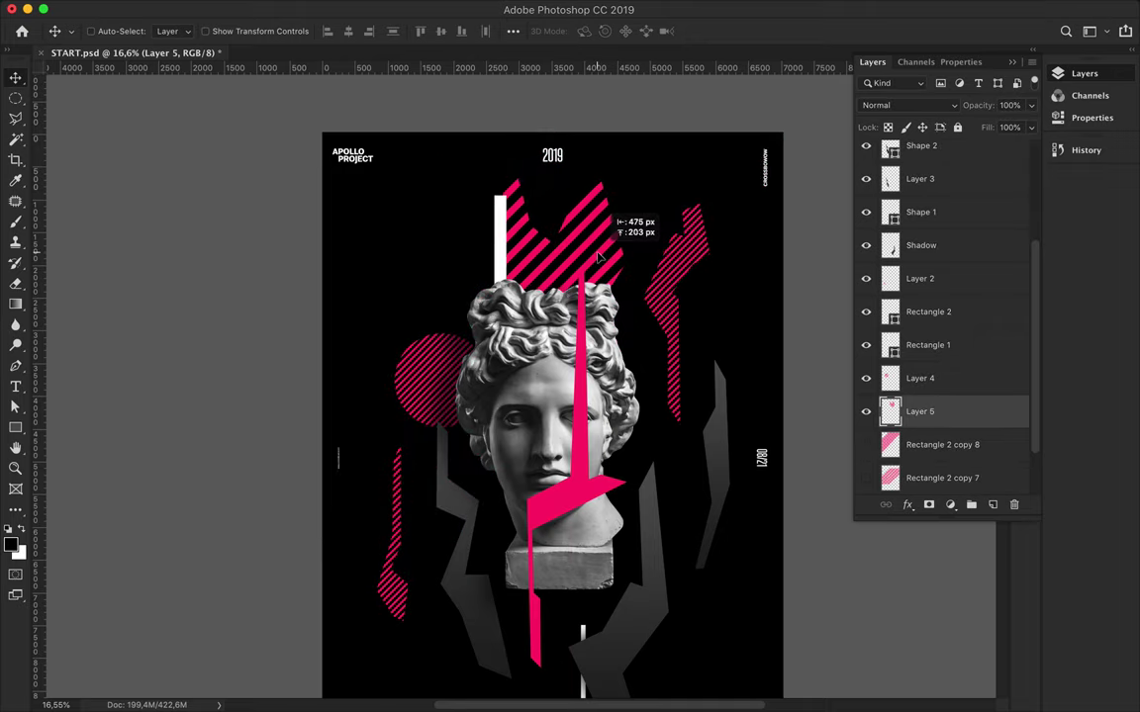
left_click_drag(948, 406, 935, 184)
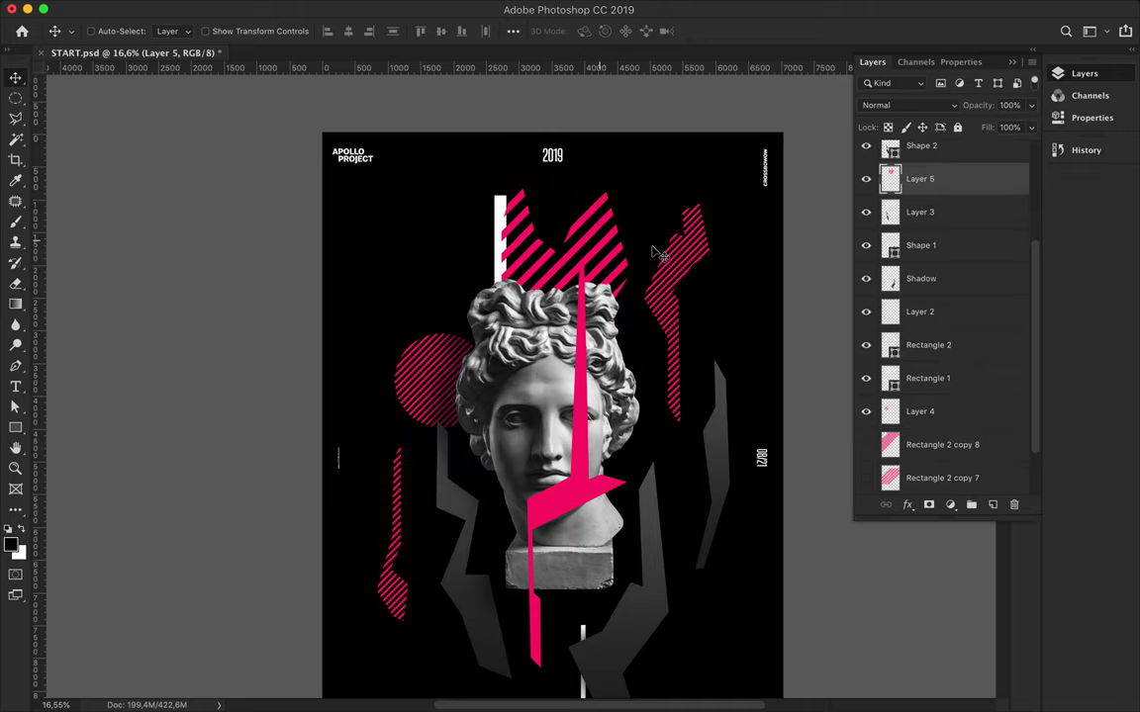
scroll(653, 248, "down", 3)
Step: Draw an angular spiked Pen shape beside the bust, rising above the head
scroll(593, 327, "up", 5)
key("p")
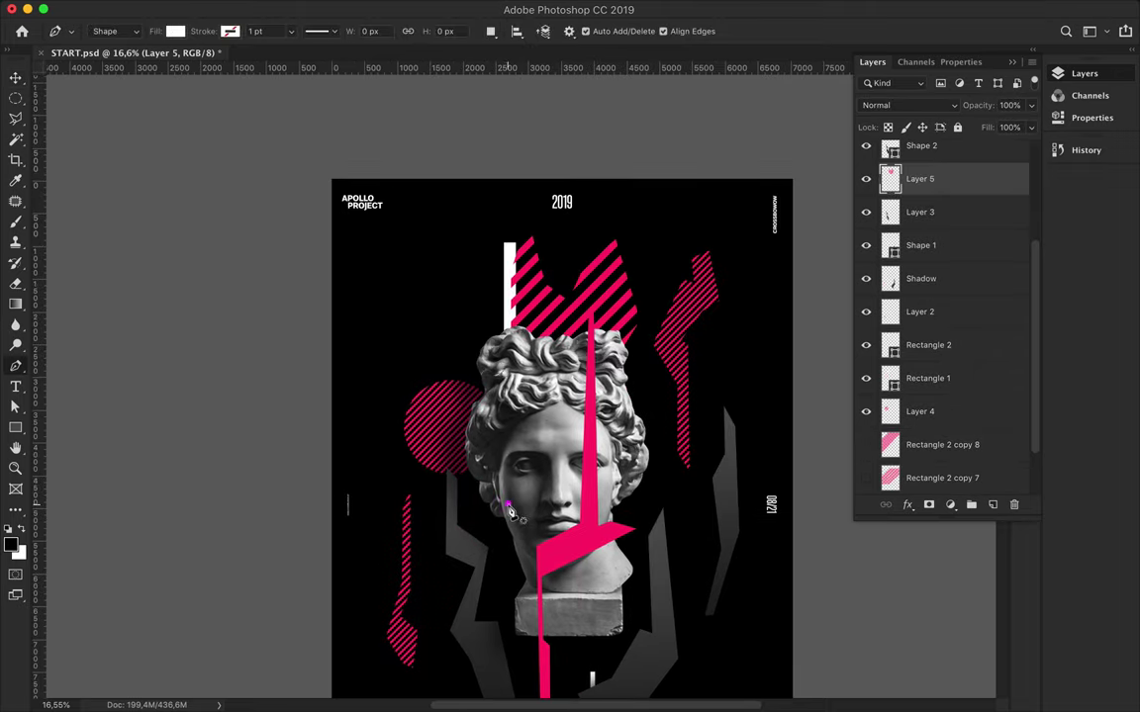
left_click(485, 529)
left_click(464, 475)
left_click(464, 316)
left_click(448, 294)
left_click(453, 208)
left_click(462, 288)
left_click(476, 259)
left_click(476, 287)
left_click(489, 270)
left_click(490, 351)
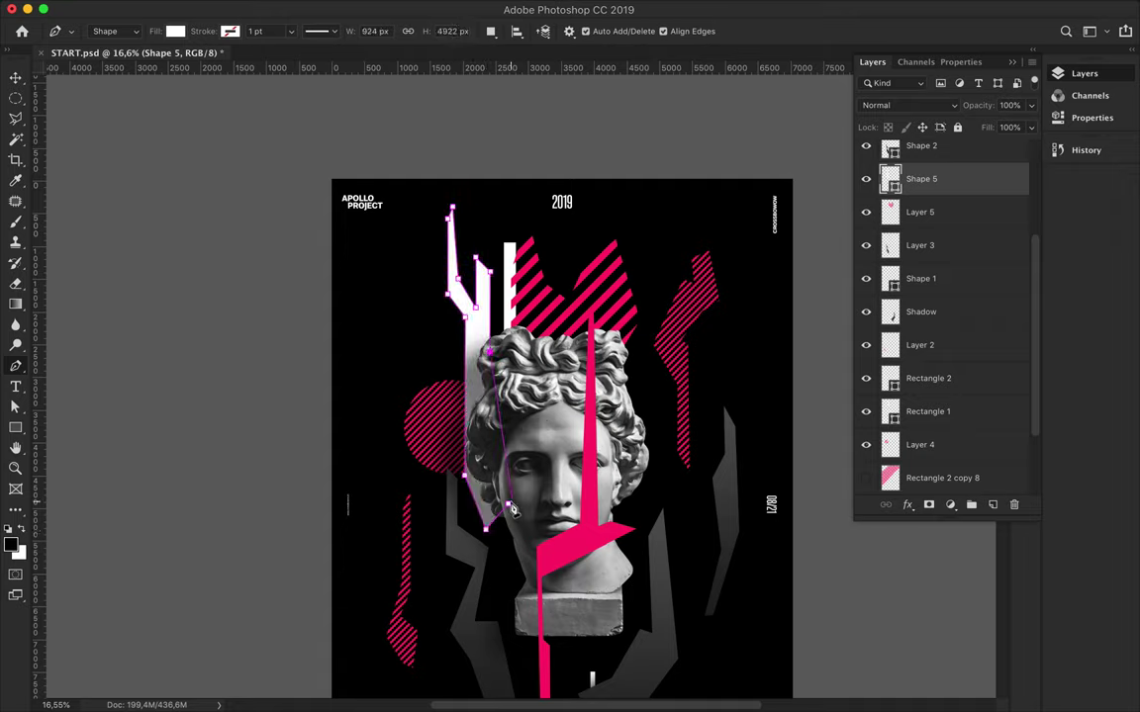
left_click(485, 530)
Step: Give the shape a grey gradient fill
left_click(175, 30)
left_click(207, 56)
key("Return")
key("v")
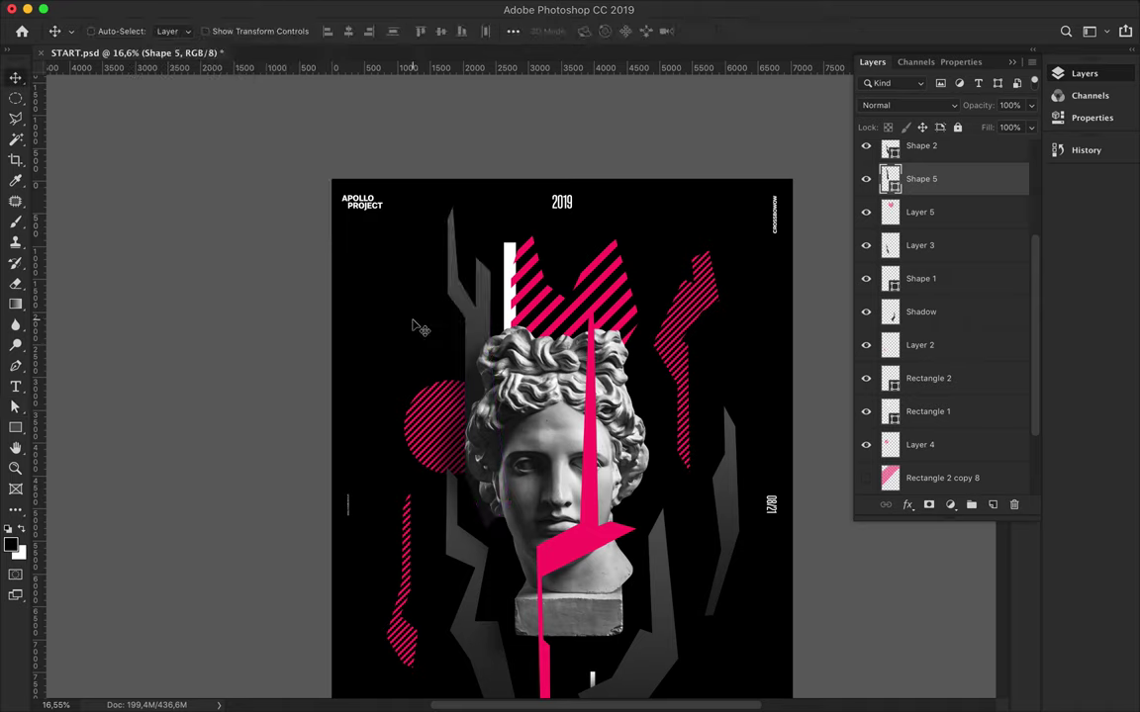
Step: Reshape the shape's anchors, stretching its top points to the poster's top edge
key("a")
scroll(482, 304, "up", 2)
left_click_drag(431, 231, 438, 262)
mouse_move(421, 129)
left_mouse_down()
mouse_move(440, 97)
mouse_move(426, 129)
left_mouse_up()
mouse_move(415, 272)
left_mouse_down()
mouse_move(395, 260)
mouse_move(425, 254)
left_mouse_up()
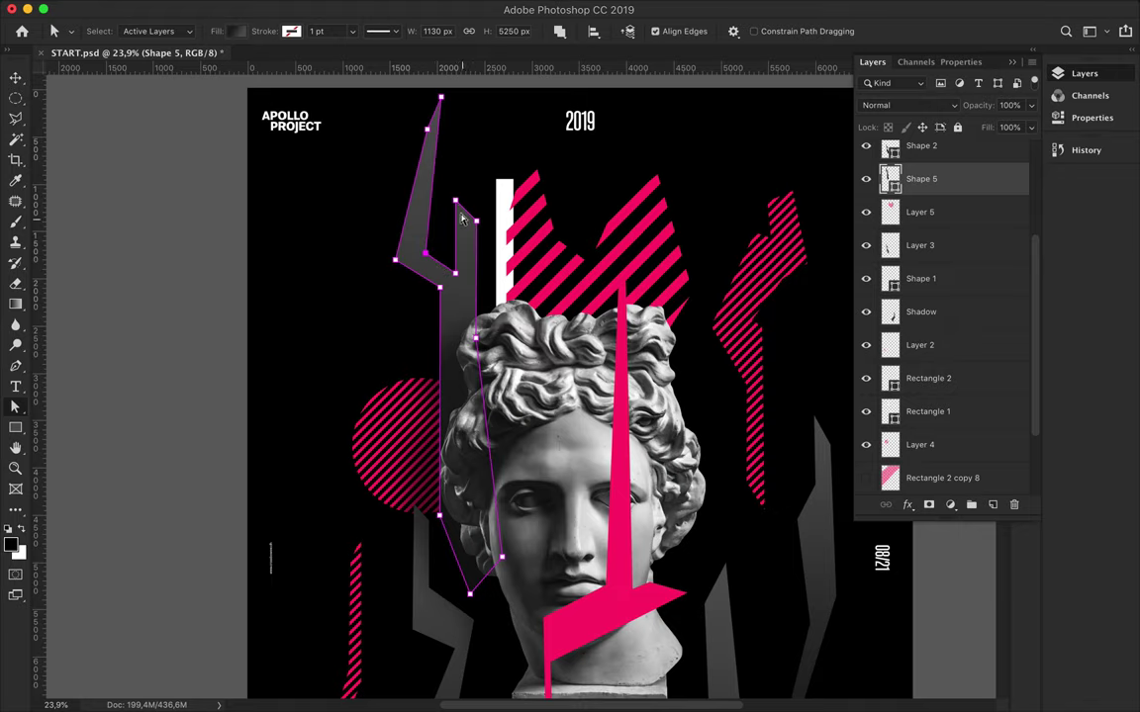
left_click_drag(476, 221, 495, 279)
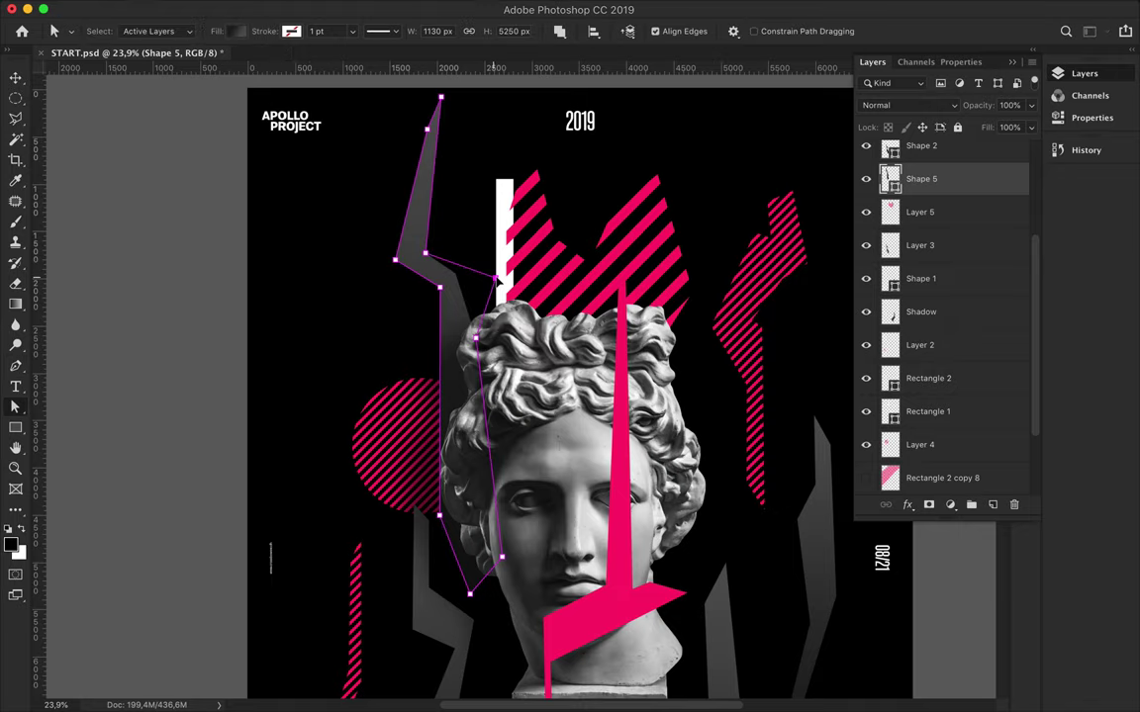
left_click_drag(440, 97, 445, 79)
left_click_drag(426, 129, 432, 79)
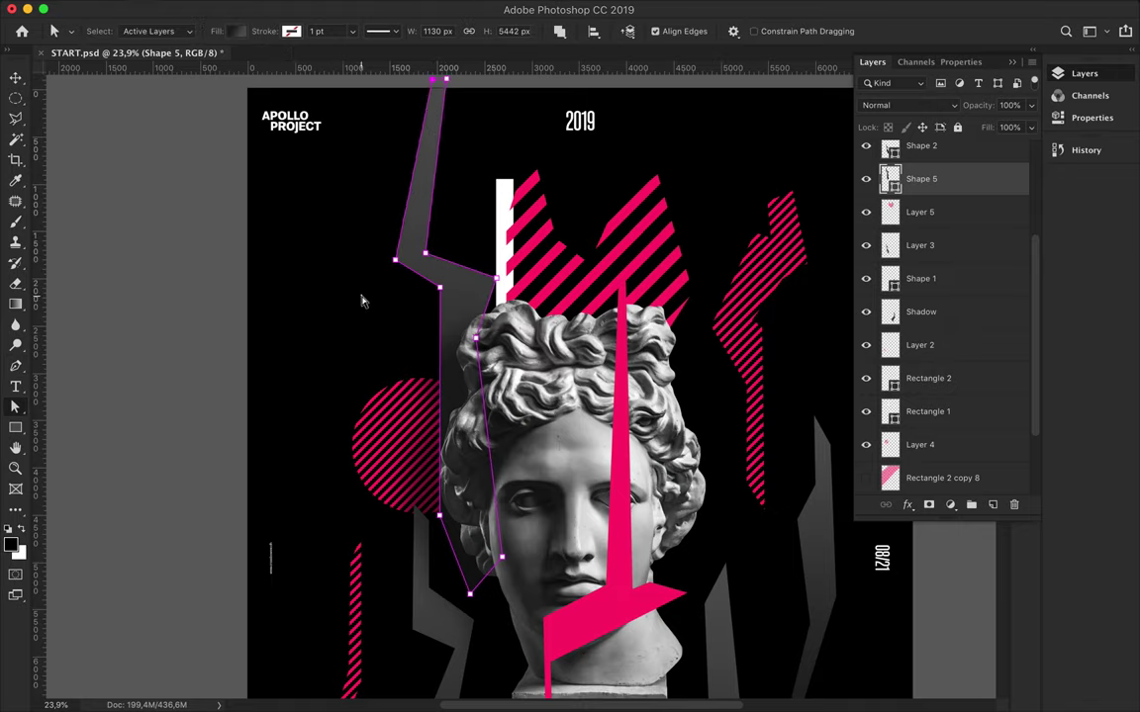
scroll(362, 302, "down", 1)
mouse_move(435, 91)
left_mouse_down()
mouse_move(414, 91)
mouse_move(424, 89)
left_mouse_up()
Step: Delete the first grey shape and draw a new angular outline at the poster's top
key("v")
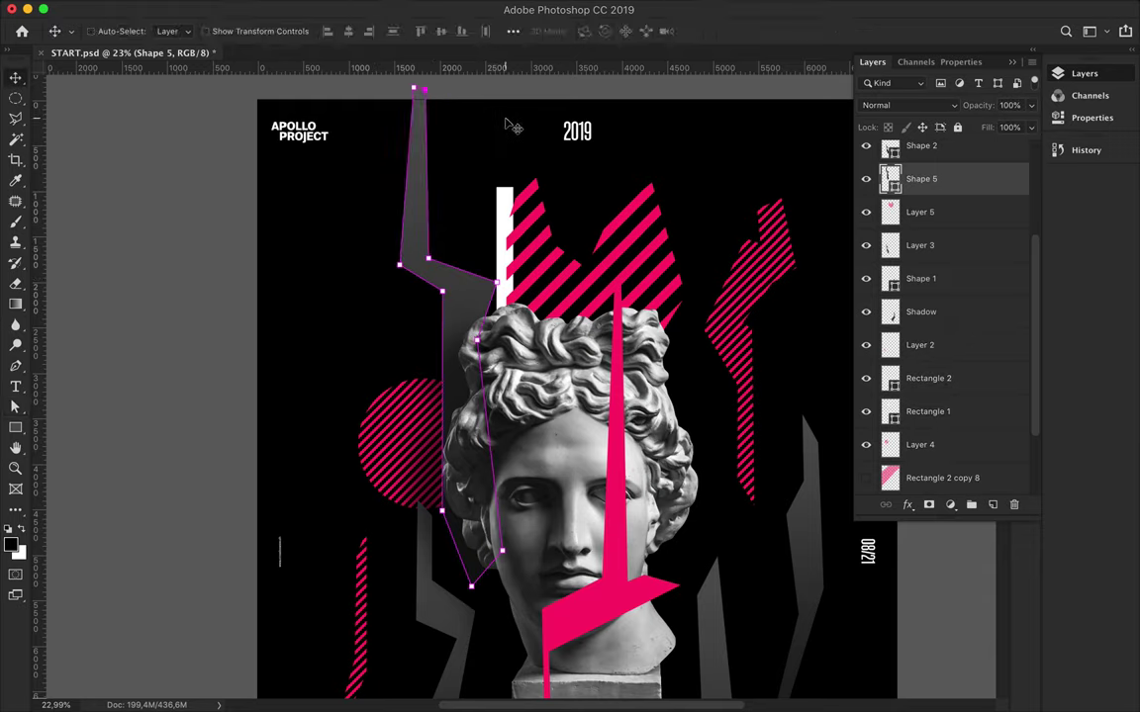
left_click_drag(439, 282, 516, 333)
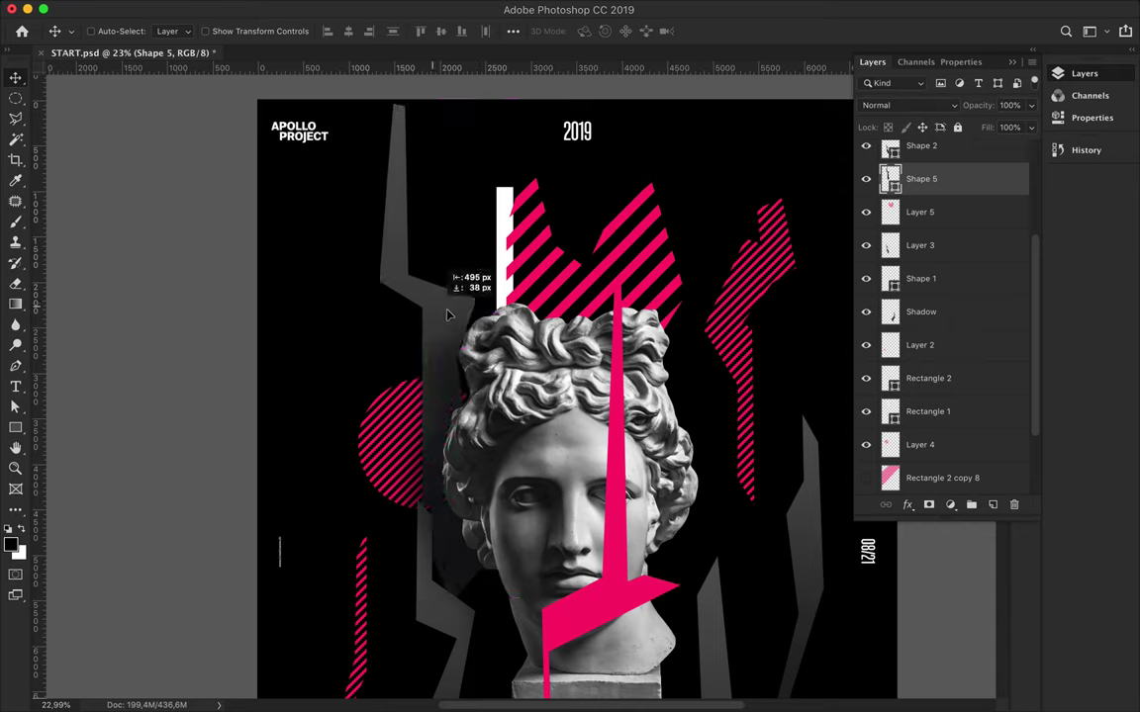
key("Delete")
key("p")
left_click(406, 88)
left_click(396, 143)
left_click(401, 222)
left_click(430, 241)
left_click(443, 137)
left_click(464, 118)
left_click(474, 164)
left_click(482, 171)
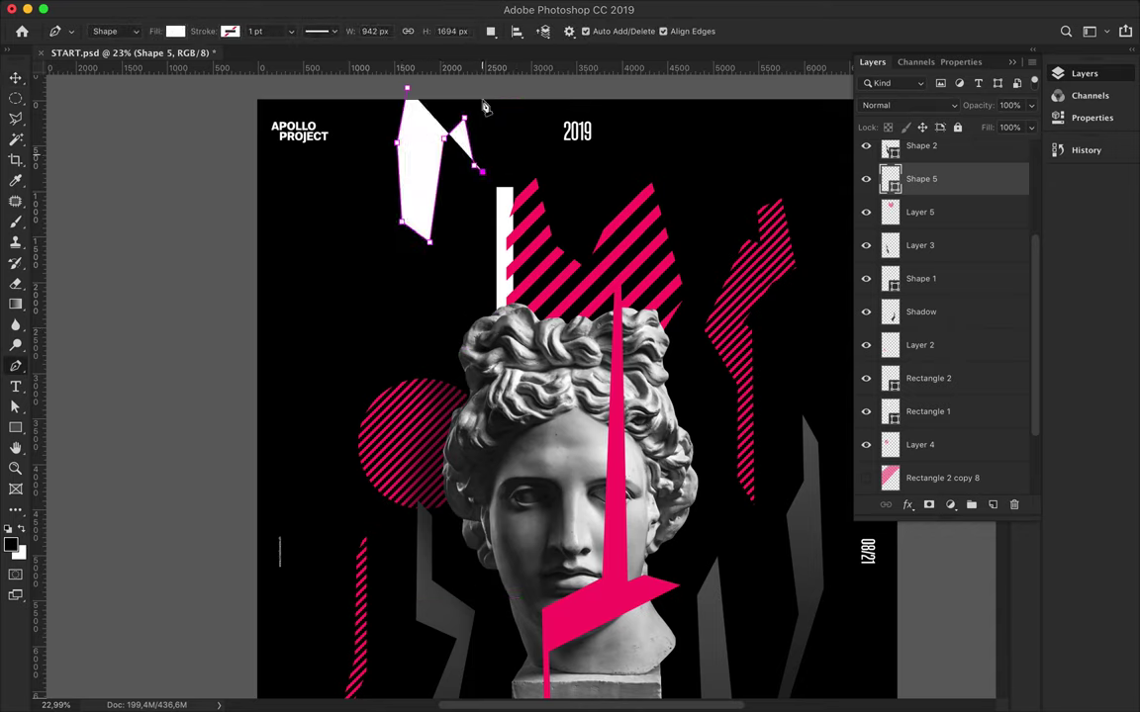
left_click(482, 91)
left_click(407, 89)
Step: Fill the new shape with the grey gradient preset and pull its top-left corner left
key("a")
left_click(235, 31)
left_click(183, 53)
left_click(275, 124)
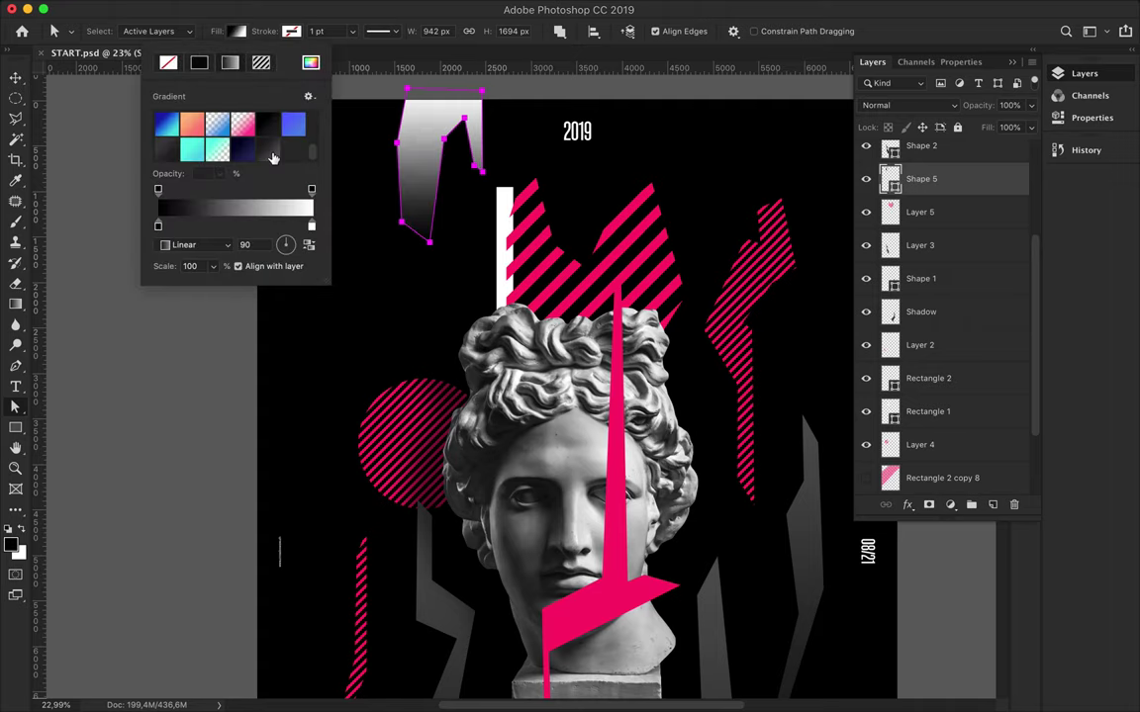
left_click(457, 212)
left_click_drag(407, 89, 342, 83)
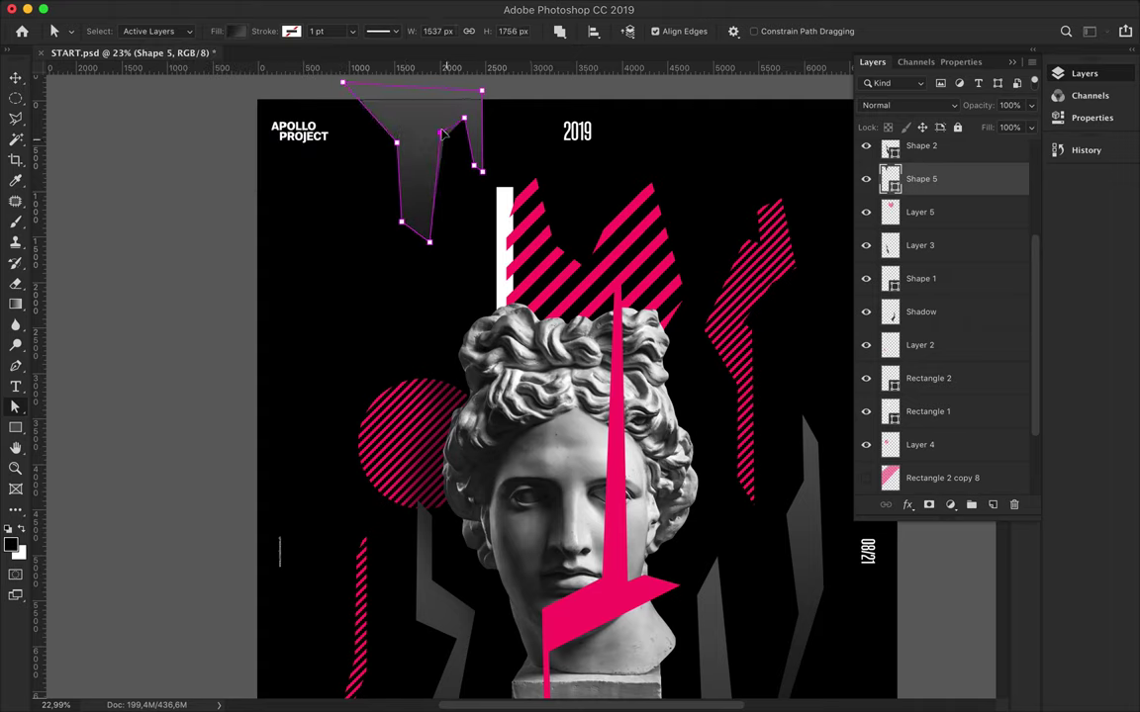
left_click_drag(436, 144, 431, 152)
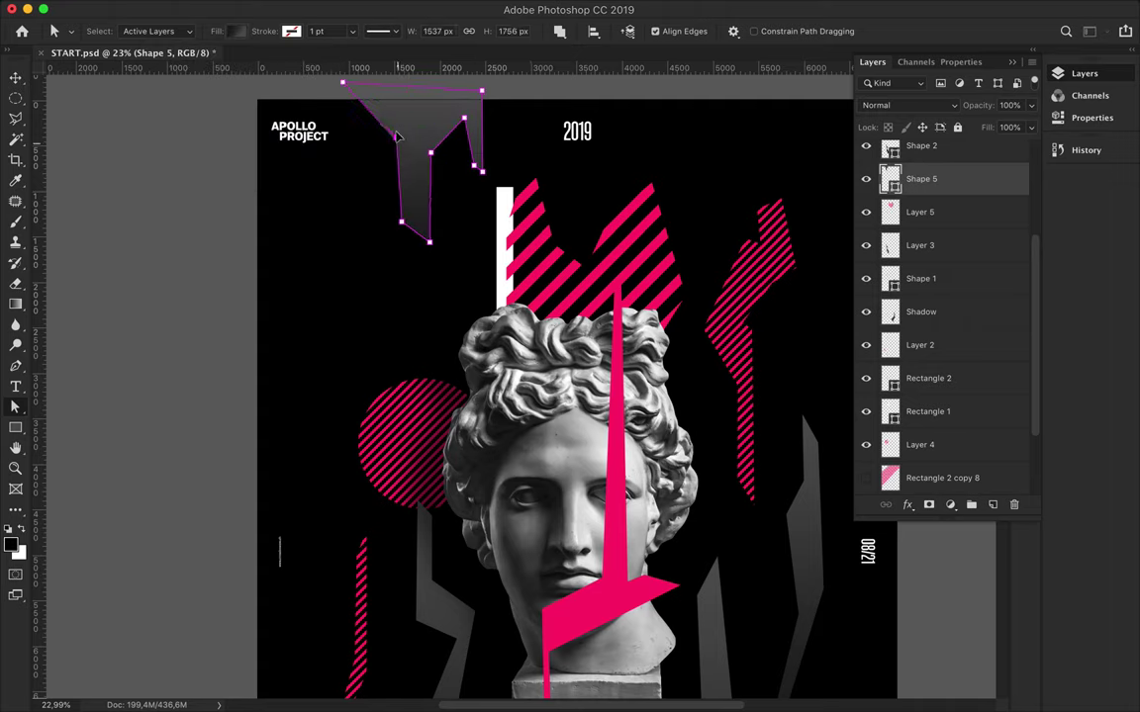
scroll(426, 257, "down", 5)
scroll(455, 396, "down", 3, "alt")
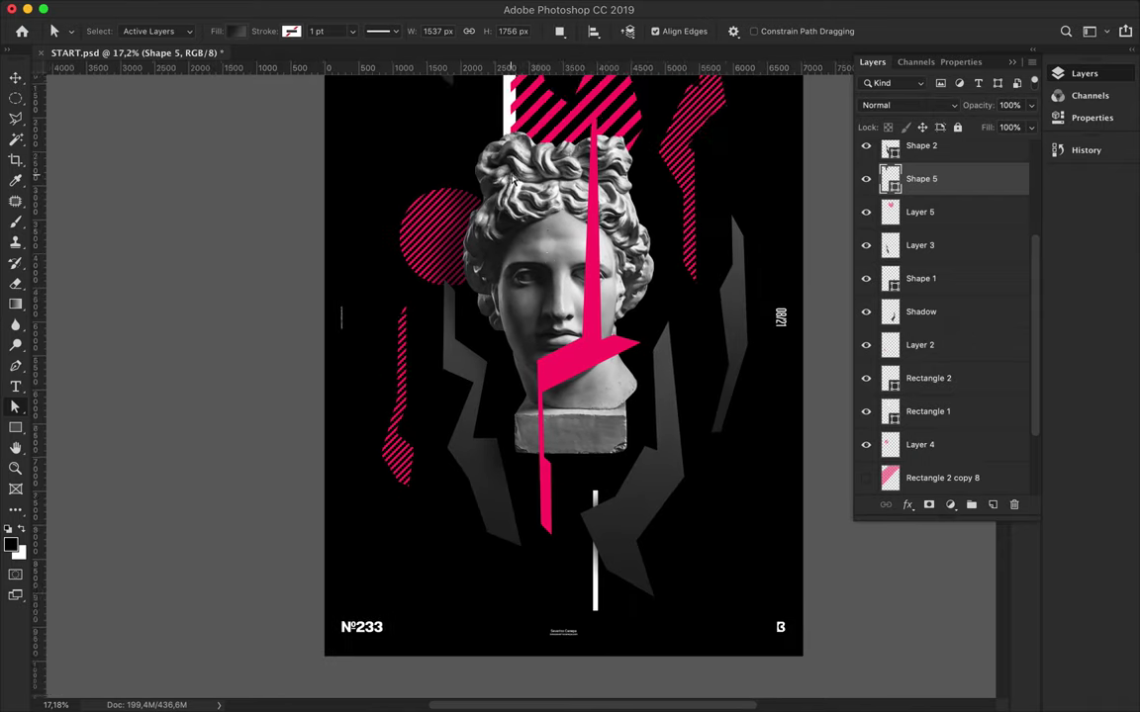
Step: Pen-draw the angular Shape 6 outline at the bottom-left of the poster
key("p")
left_click(434, 585)
left_click(420, 548)
left_click(423, 443)
left_click(438, 534)
left_click(467, 545)
left_click(479, 588)
left_click(435, 584)
Step: On a new Layer 6, paint grey inside Shape 6's selection, then deselect
key("v")
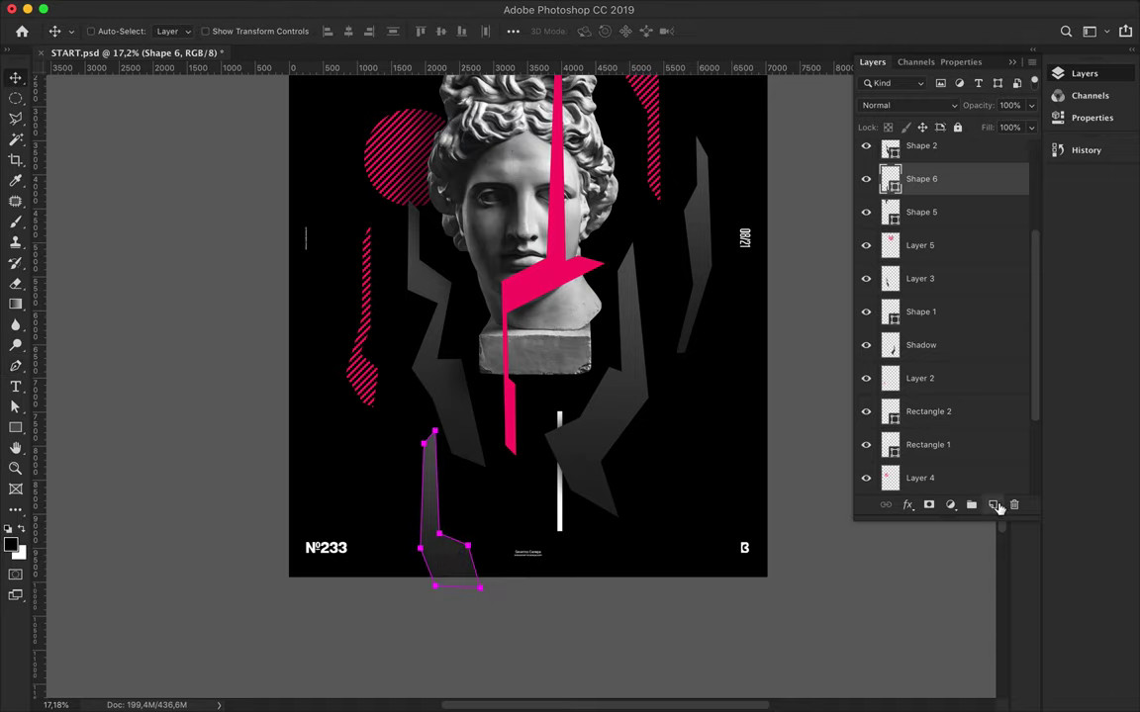
left_click(994, 504, "ctrl")
left_click(891, 179, "ctrl")
key("b")
left_click_drag(450, 465, 458, 604)
key("ctrl+d")
Step: Restack Layer 6 above Shape 5 and select it together with Shape 6
key("v")
left_click_drag(920, 211, 920, 261)
key("m")
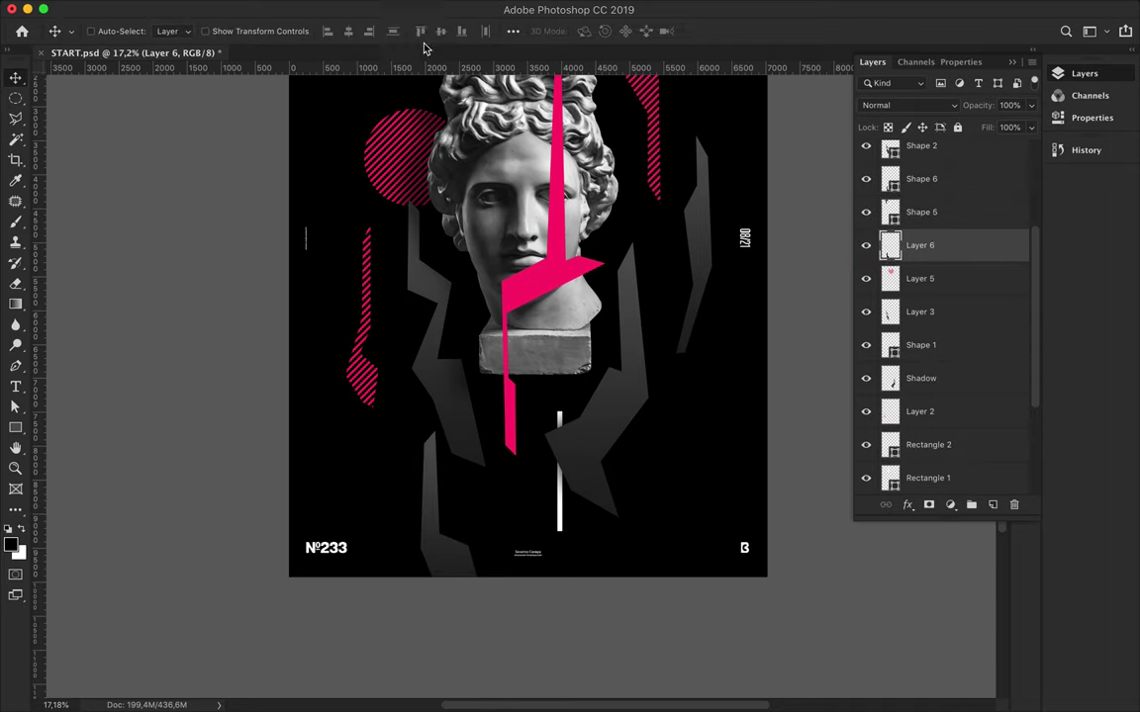
key("v")
left_click(387, 8)
mouse_move(920, 245)
left_mouse_down()
mouse_move(934, 197)
mouse_move(920, 181)
left_mouse_up()
left_click(931, 188)
left_click(921, 212, "shift")
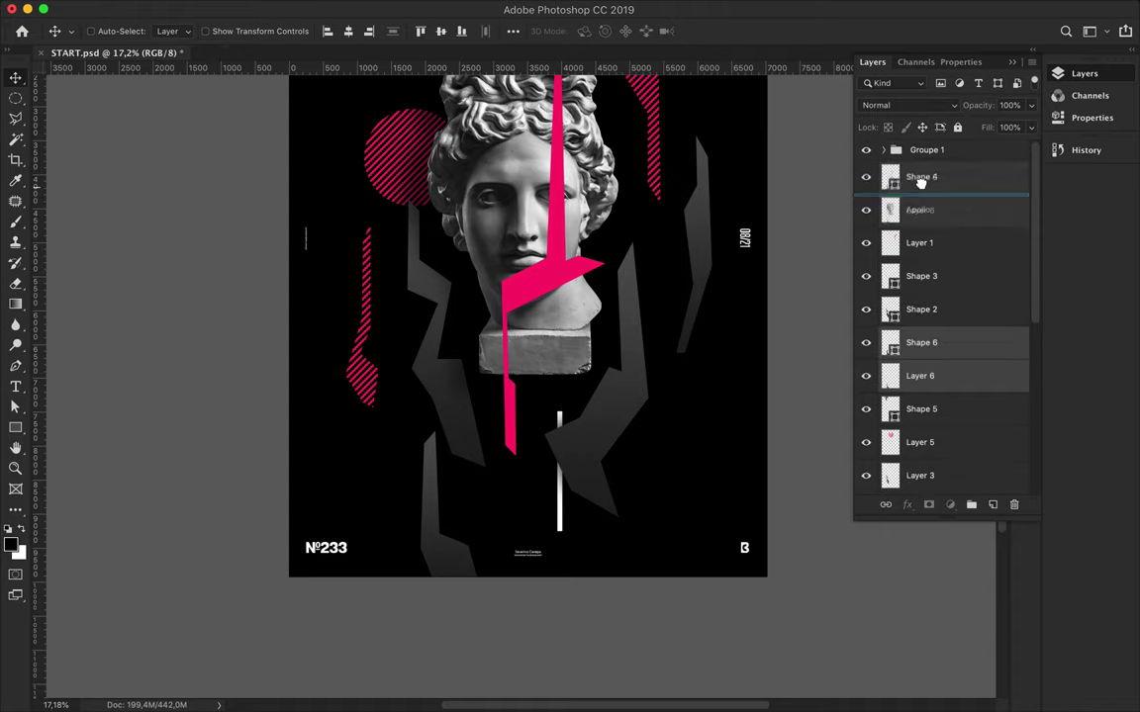
Step: Alt-drag copies of the white vertical bars to the lower left and bottom-right
scroll(559, 495, "up", 3)
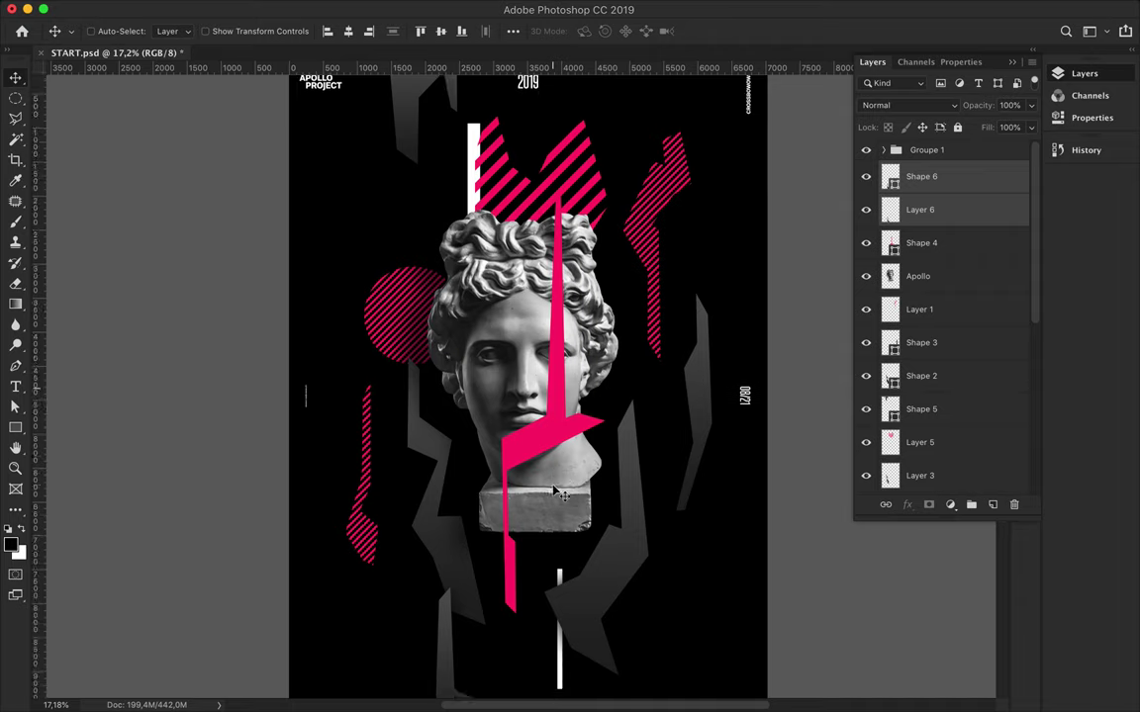
scroll(559, 494, "down", 3)
scroll(554, 490, "right", 2)
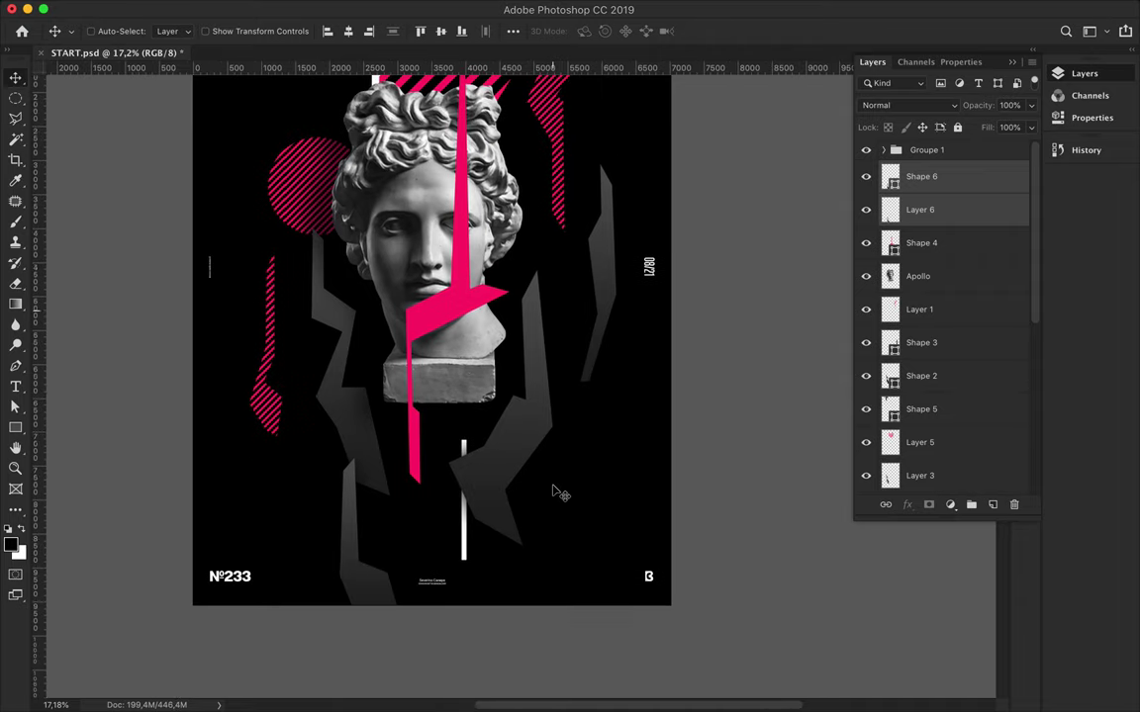
left_click(469, 560, "ctrl")
left_click_drag(468, 560, 582, 268)
scroll(593, 290, "up", 4)
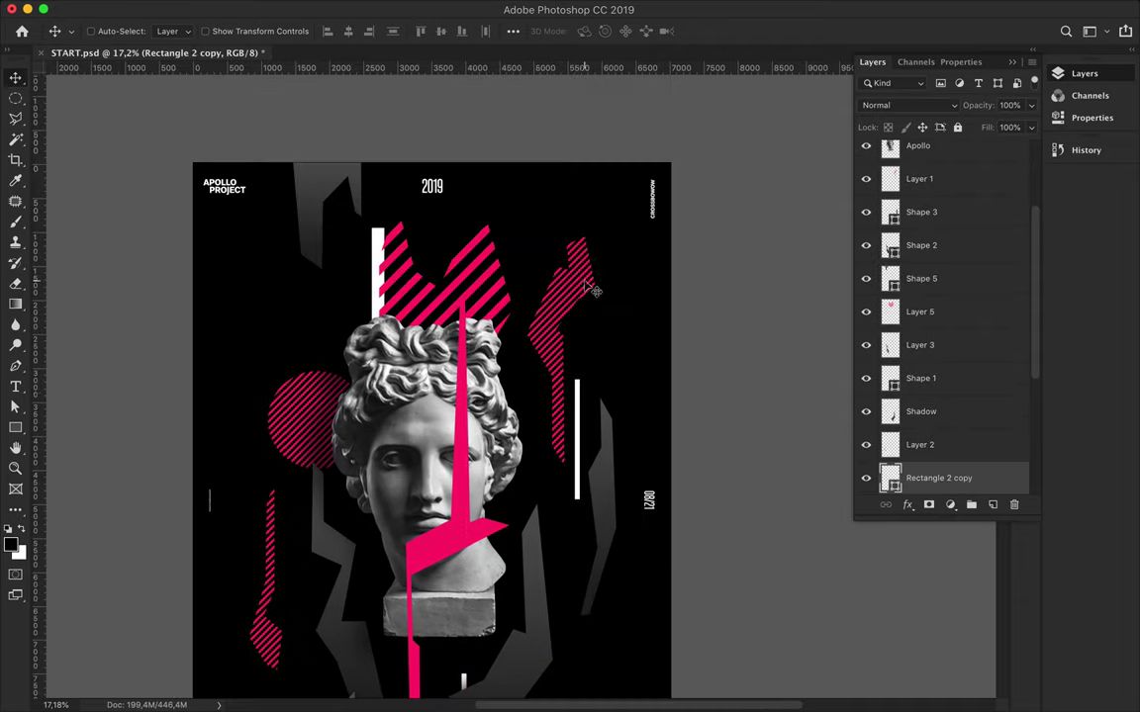
left_click_drag(376, 246, 292, 593)
scroll(358, 537, "down", 3)
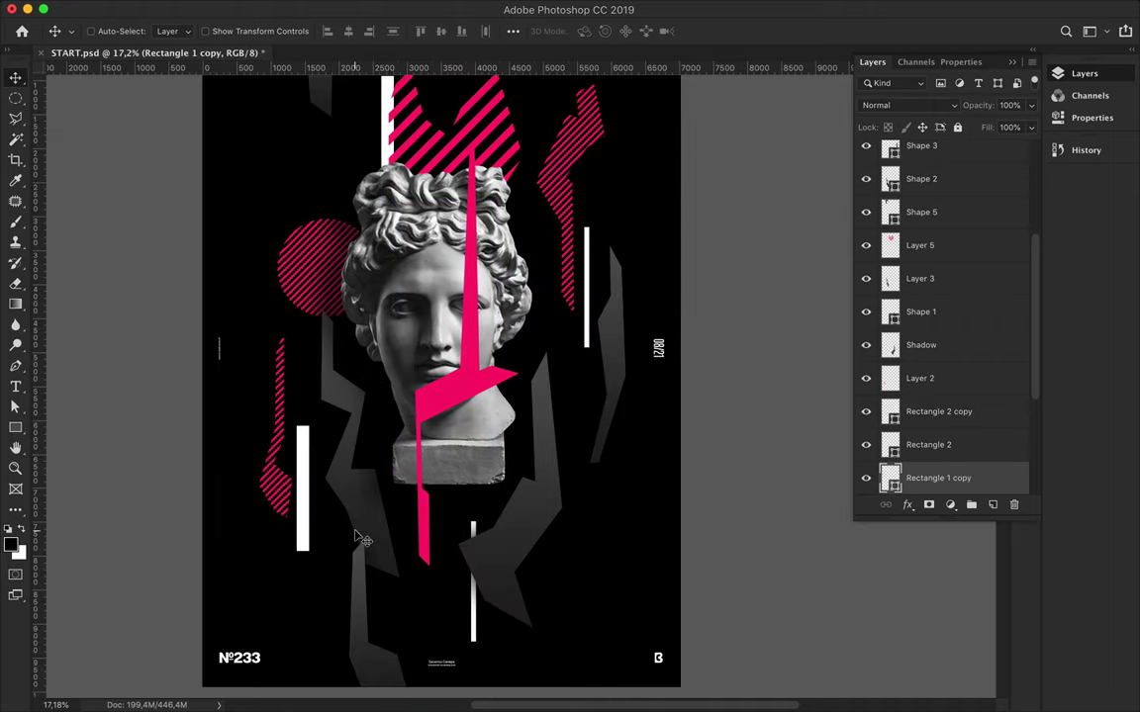
left_click_drag(301, 465, 598, 666)
Step: Shift the thin white bar down-left and duplicate it higher up on the left
mouse_move(587, 282)
left_mouse_down()
mouse_move(541, 341)
mouse_move(559, 346)
left_mouse_up()
scroll(559, 346, "up", 3)
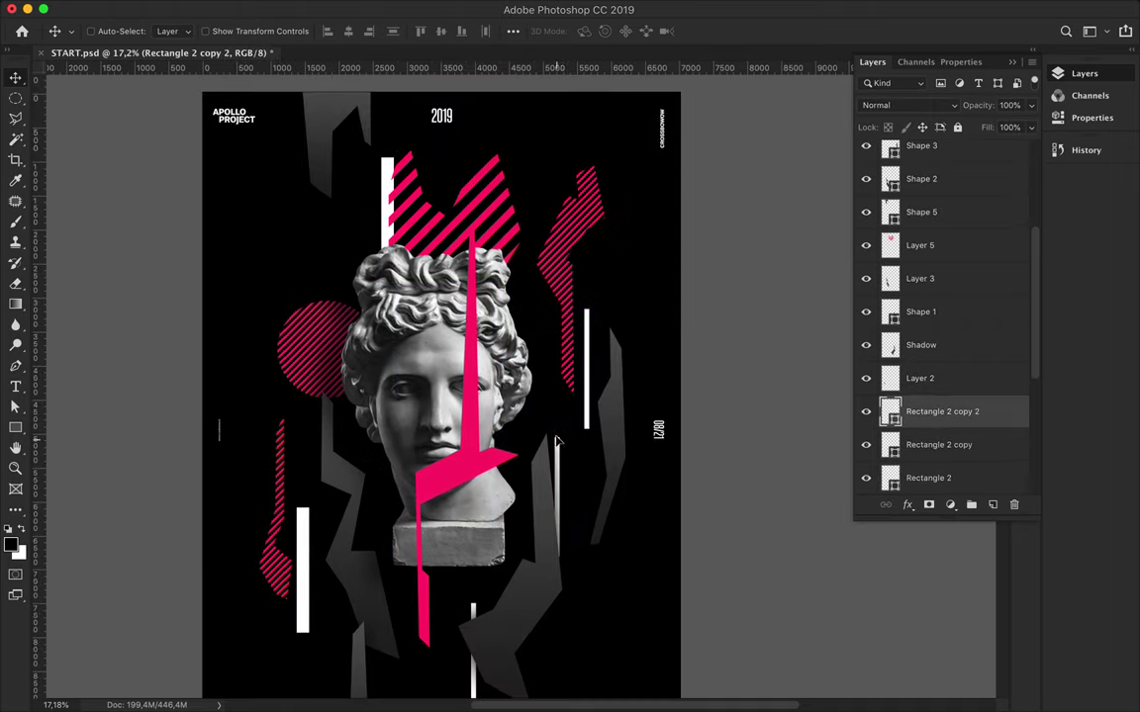
left_click_drag(559, 426, 348, 229)
scroll(457, 284, "down", 2)
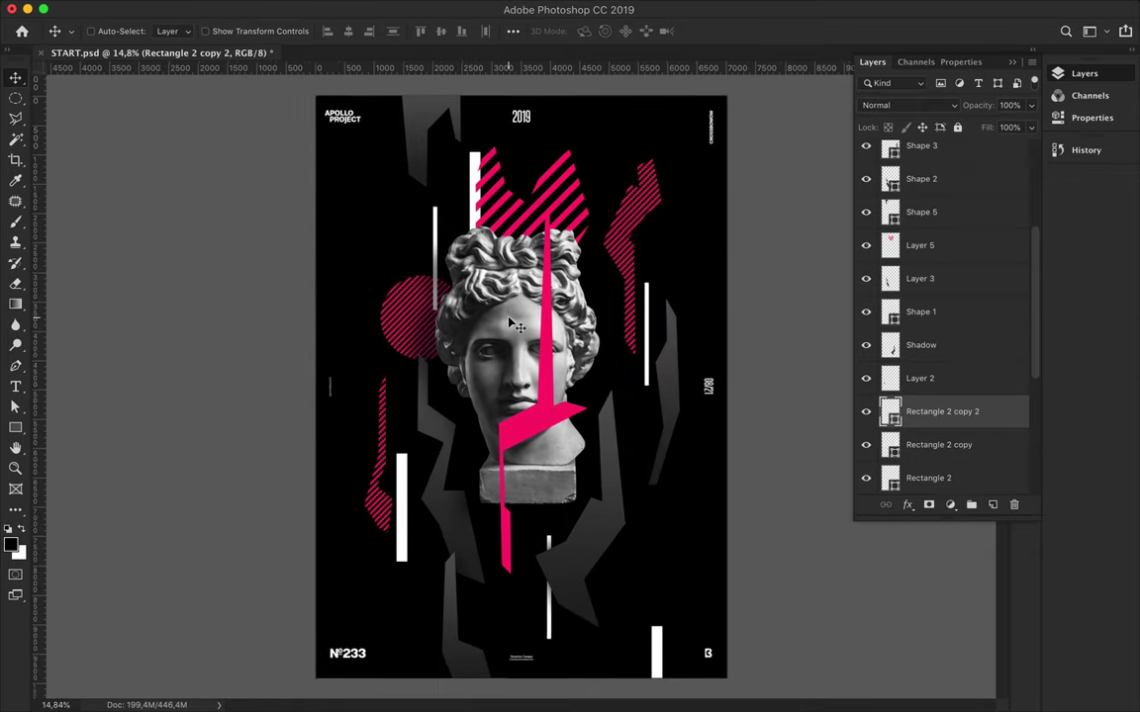
Step: Lower the right pink striped fragment slightly and save the poster
left_click(574, 208)
left_click_drag(579, 203, 642, 257)
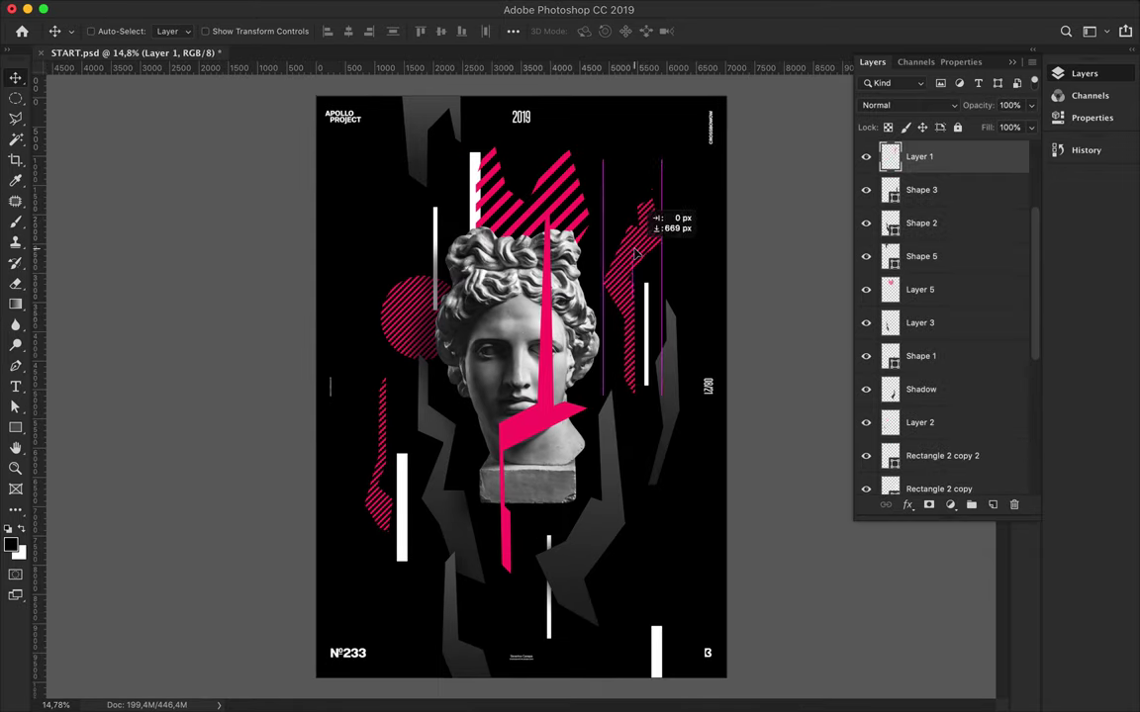
scroll(676, 468, "up", 2)
scroll(676, 468, "down", 3)
key("ctrl+s")
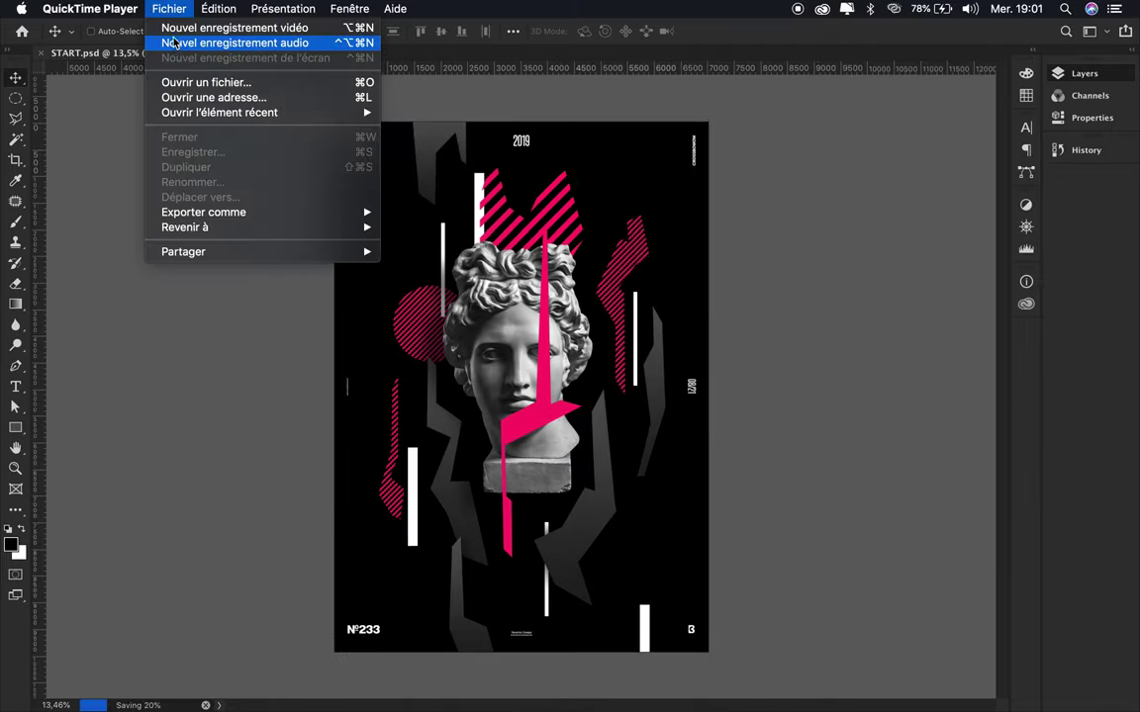